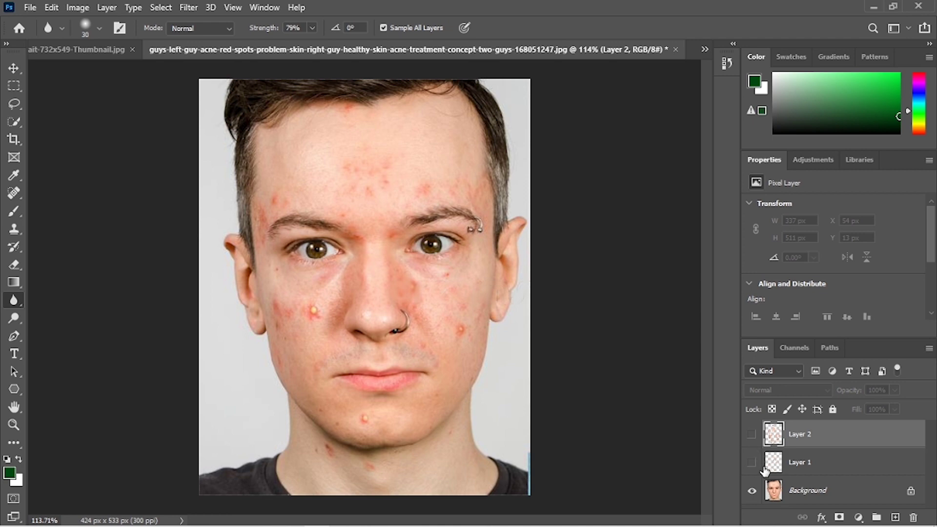
# Step: Toggle Layer 1 and Layer 2 visibility to compare, then close the acne portrait without saving
pyautogui.click(752, 462)
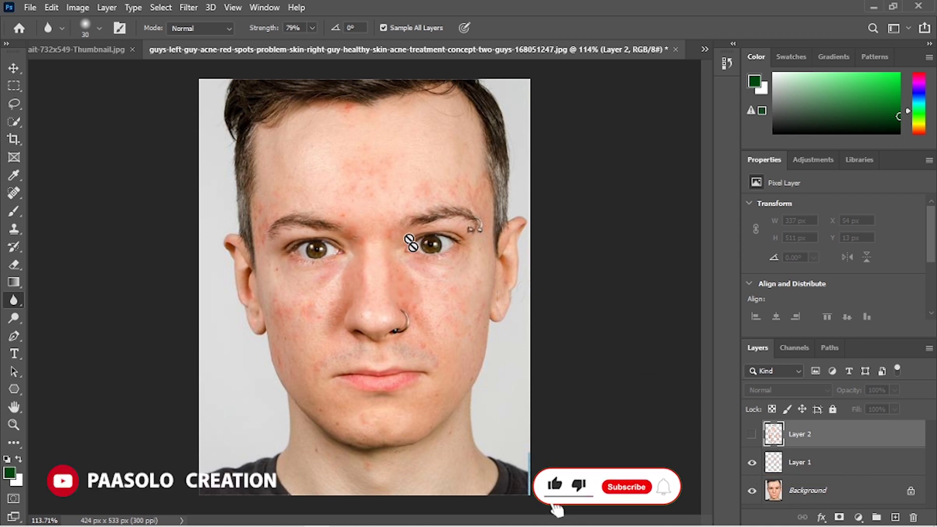
pyautogui.click(752, 434)
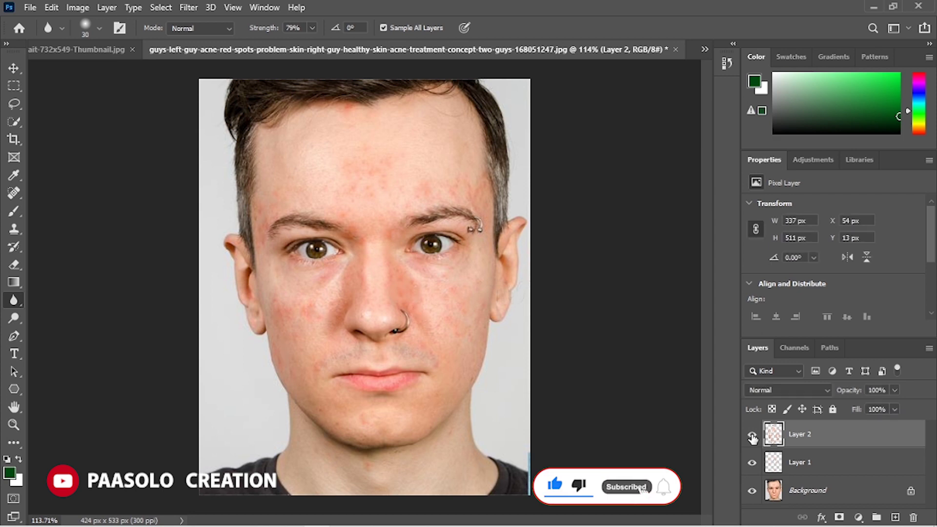
pyautogui.click(752, 435)
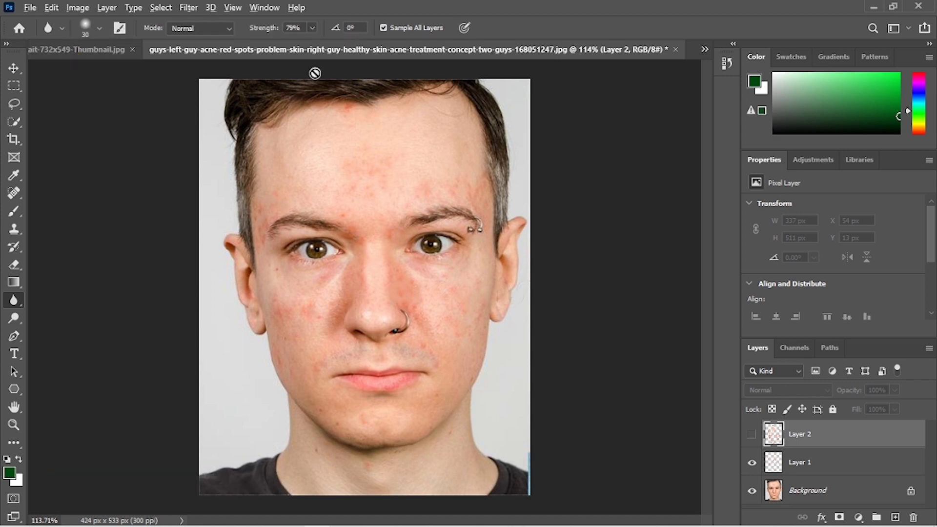
pyautogui.hotkey('ctrl', 'w')
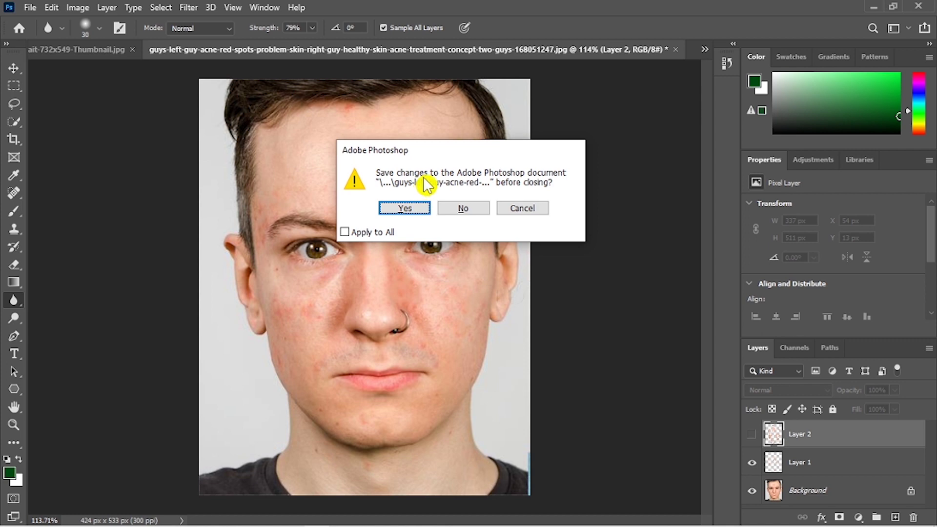
pyautogui.click(463, 208)
pyautogui.moveTo(113, 517)
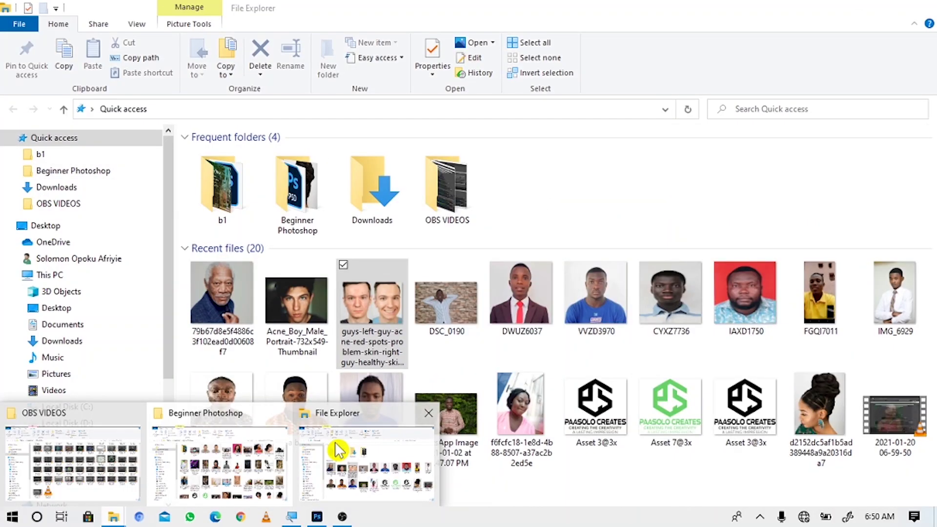
# Step: Drag Acne_Boy_Male_Portrait from the Beginner Photoshop folder into Photoshop
pyautogui.click(224, 488)
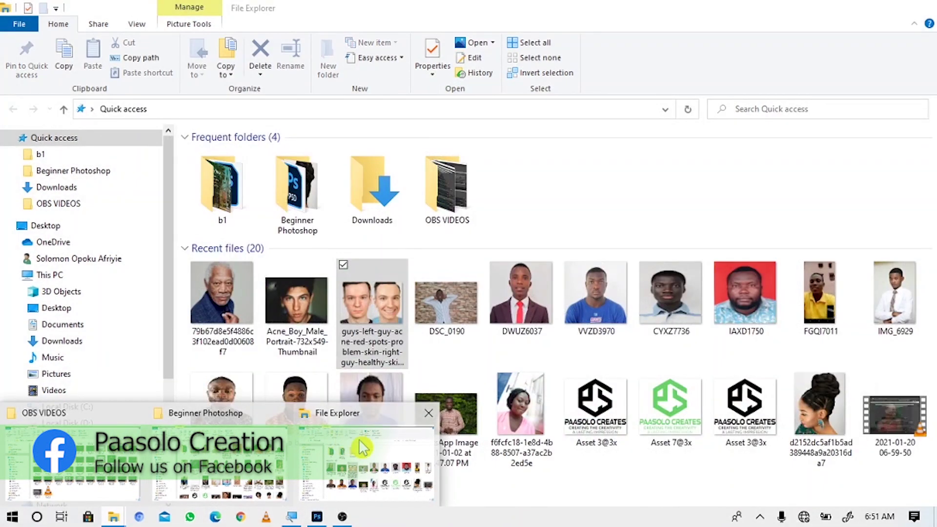
pyautogui.click(364, 447)
pyautogui.moveTo(313, 315)
pyautogui.mouseDown()
pyautogui.moveTo(301, 514)
pyautogui.moveTo(328, 518)
pyautogui.moveTo(774, 8)
pyautogui.mouseUp()
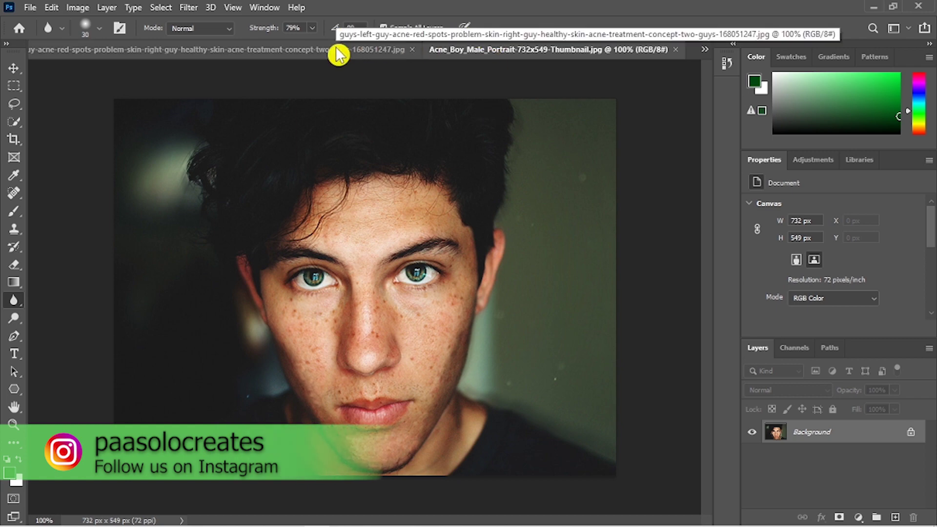
# Step: Return to the acne portrait, select the Spot Healing Brush Tool, and zoom in slightly
pyautogui.click(272, 49)
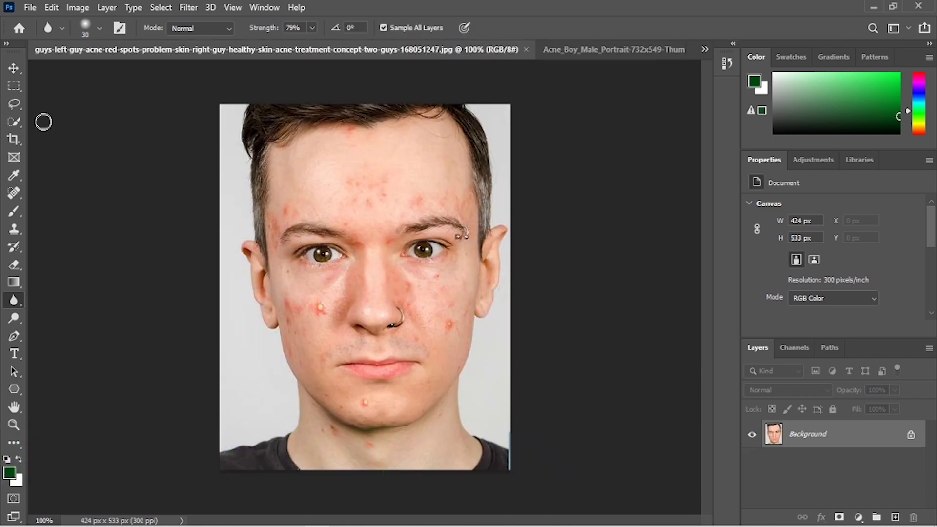
pyautogui.click(13, 69)
pyautogui.click(13, 193)
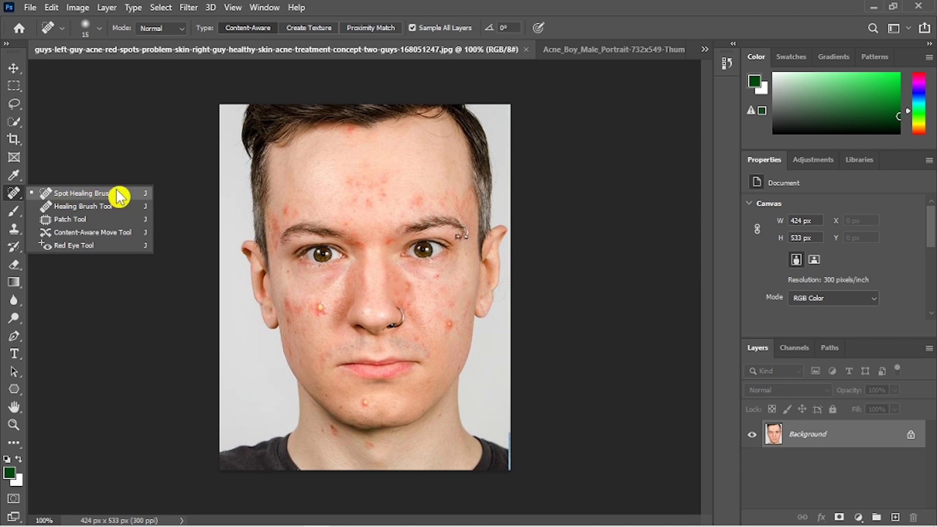
pyautogui.click(92, 197)
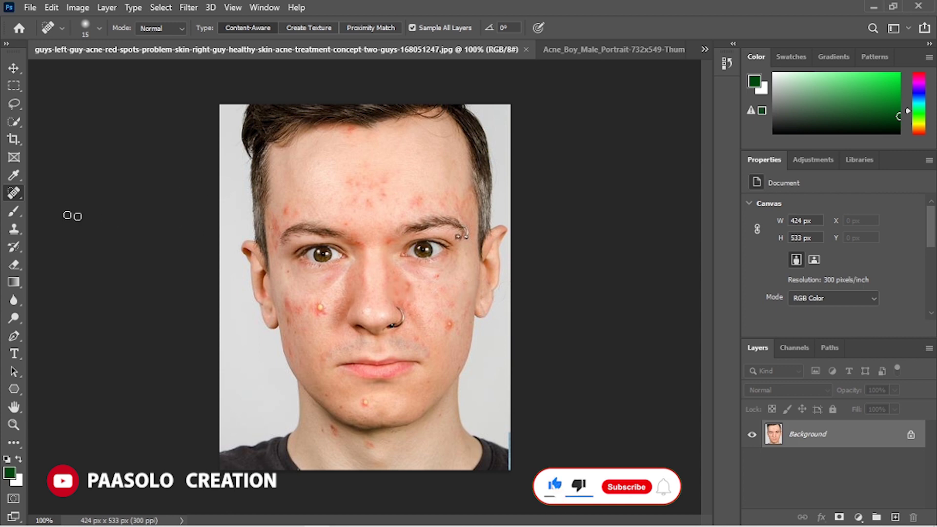
pyautogui.rightClick(13, 193)
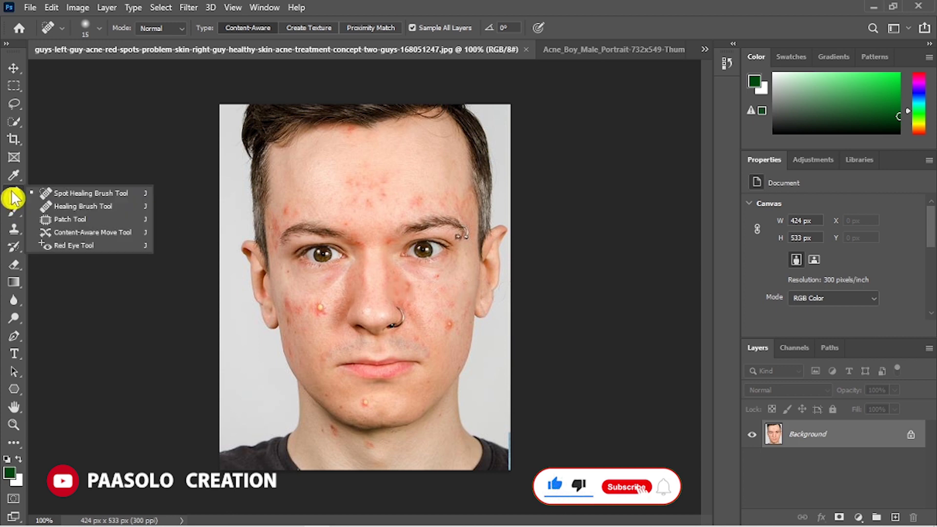
pyautogui.click(124, 195)
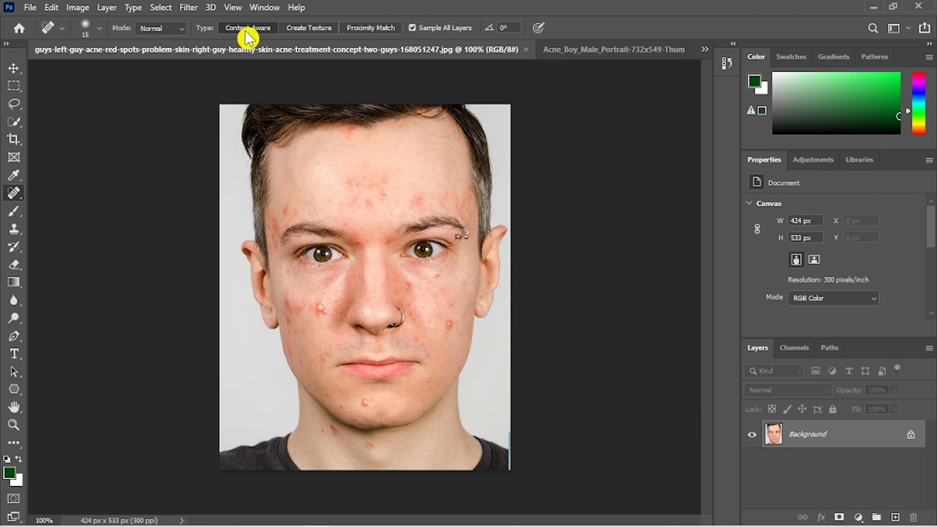
pyautogui.keyDown('alt'); pyautogui.scroll(3, 375, 246); pyautogui.keyUp('alt')
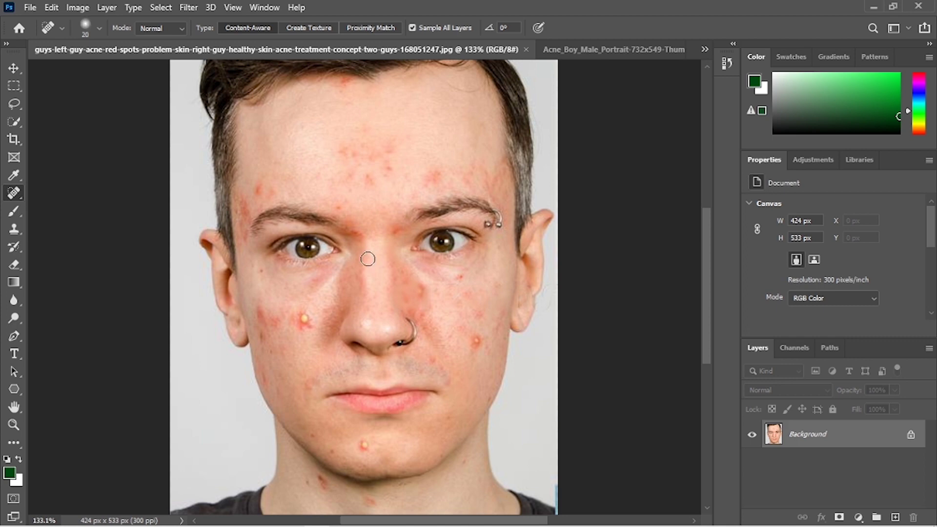
# Step: Enlarge the brush to 15 and heal pimples on both cheeks, below the right eye and forehead
pyautogui.press(']')
pyautogui.moveTo(307, 314); pyautogui.dragTo(307, 321)
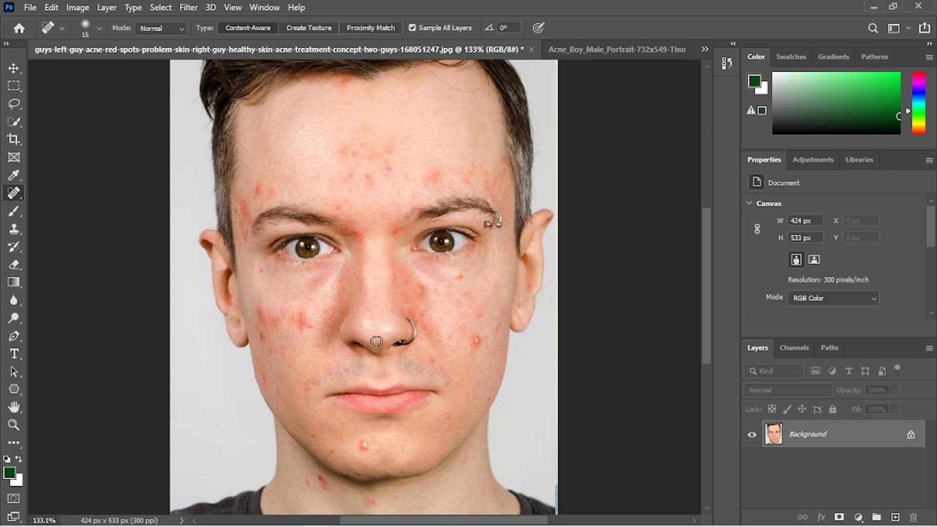
pyautogui.moveTo(474, 338); pyautogui.dragTo(476, 352)
pyautogui.moveTo(442, 174); pyautogui.dragTo(438, 180)
pyautogui.click(423, 289)
pyautogui.moveTo(456, 276); pyautogui.dragTo(463, 278)
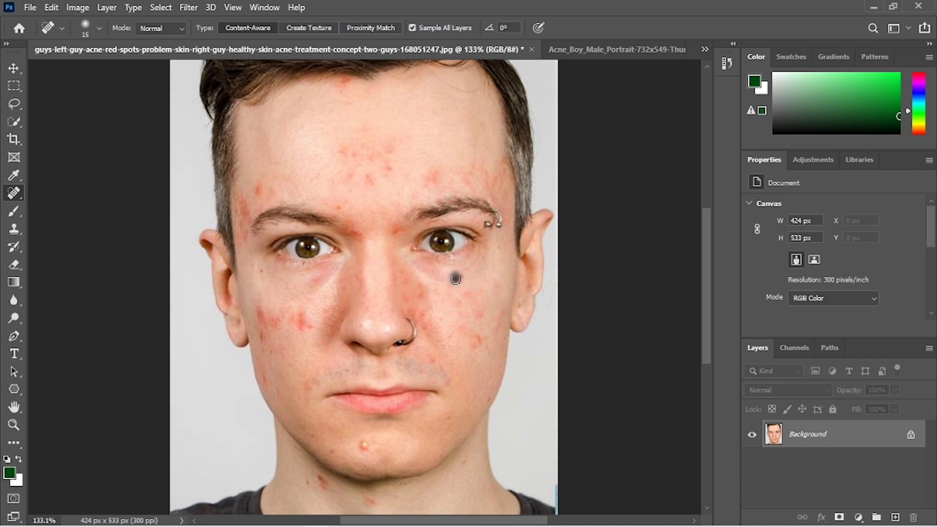
pyautogui.click(482, 338)
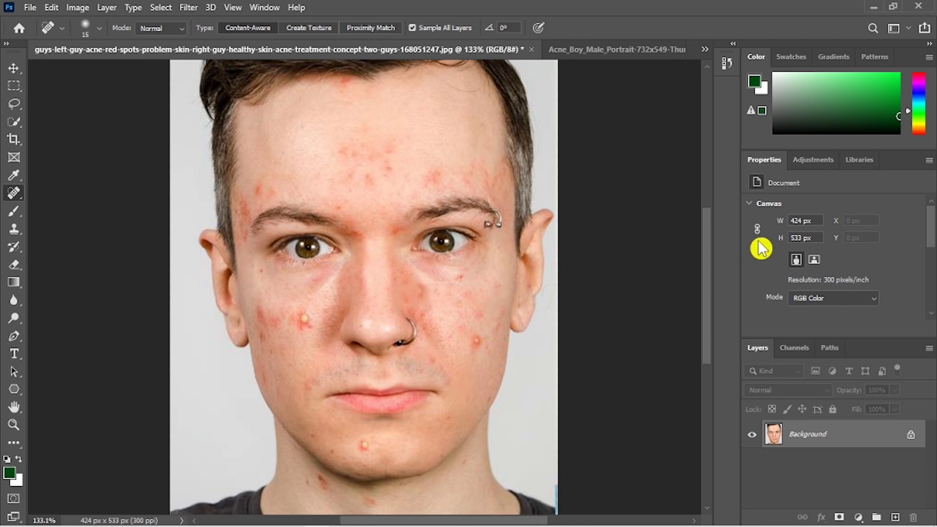
# Step: Add a new empty layer above the Background and name it spot
pyautogui.click(895, 517)
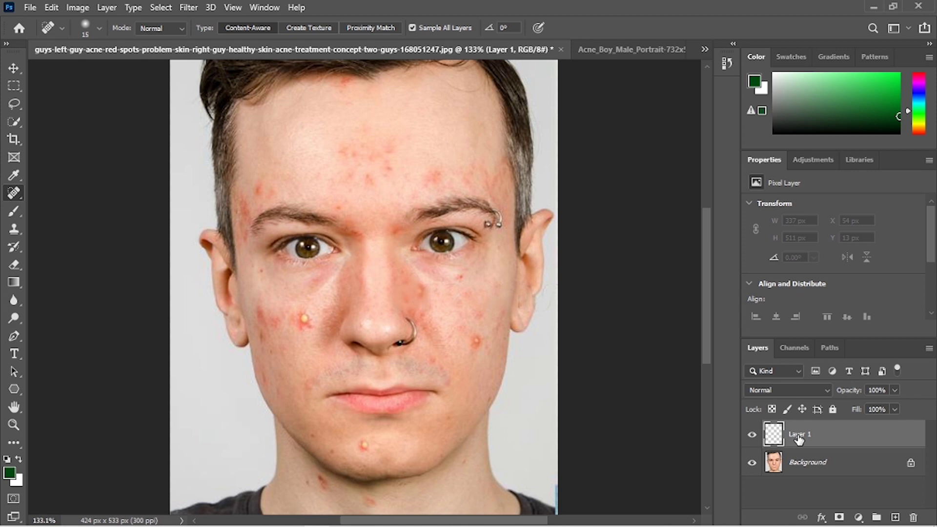
pyautogui.doubleClick(798, 435)
pyautogui.write('spot')
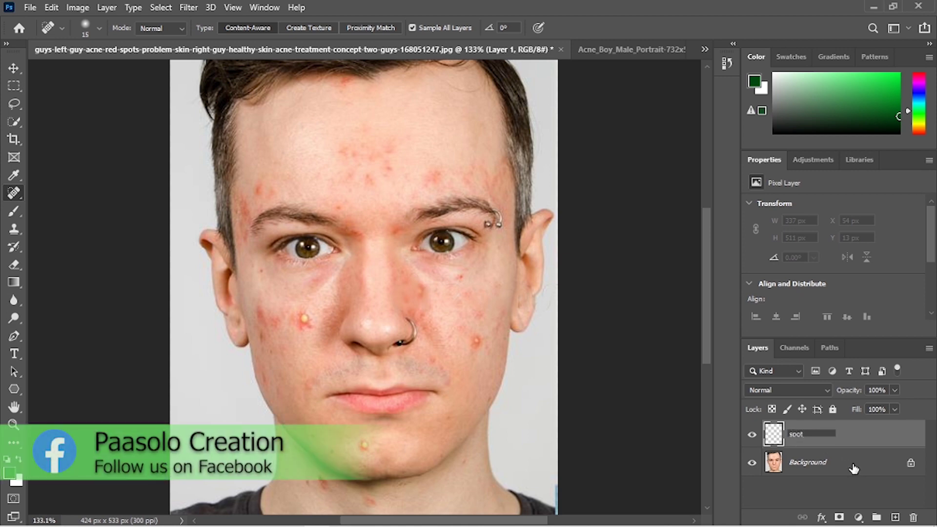
pyautogui.press('Return')
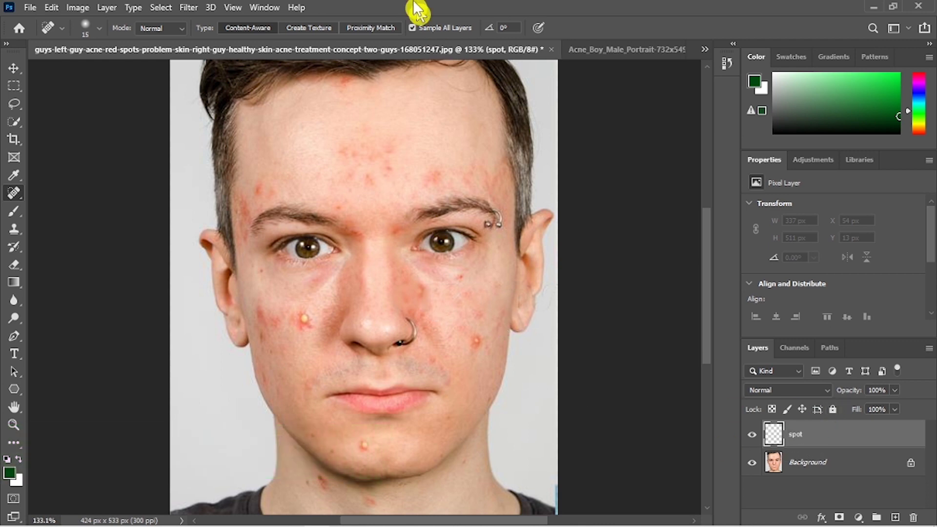
# Step: Toggle Sample All Layers and heal blemishes on the forehead and left cheek
pyautogui.click(430, 28)
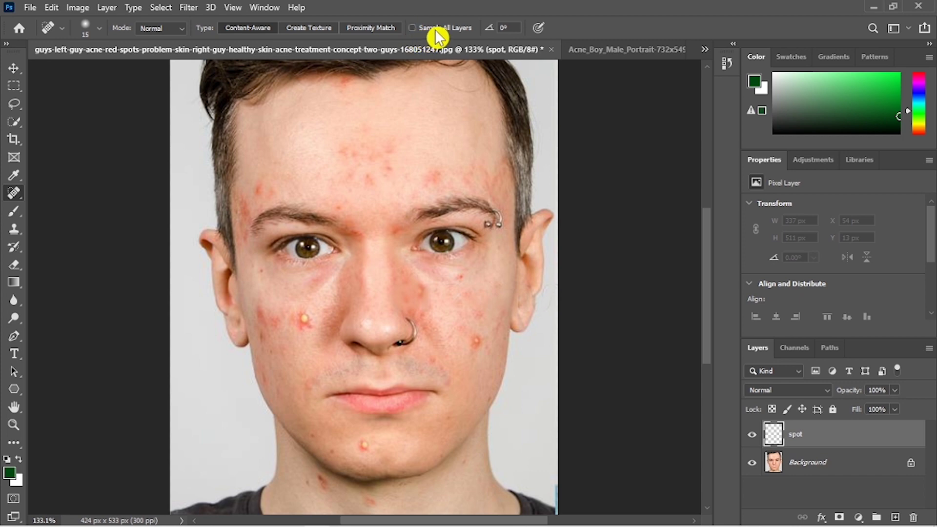
pyautogui.click(431, 30)
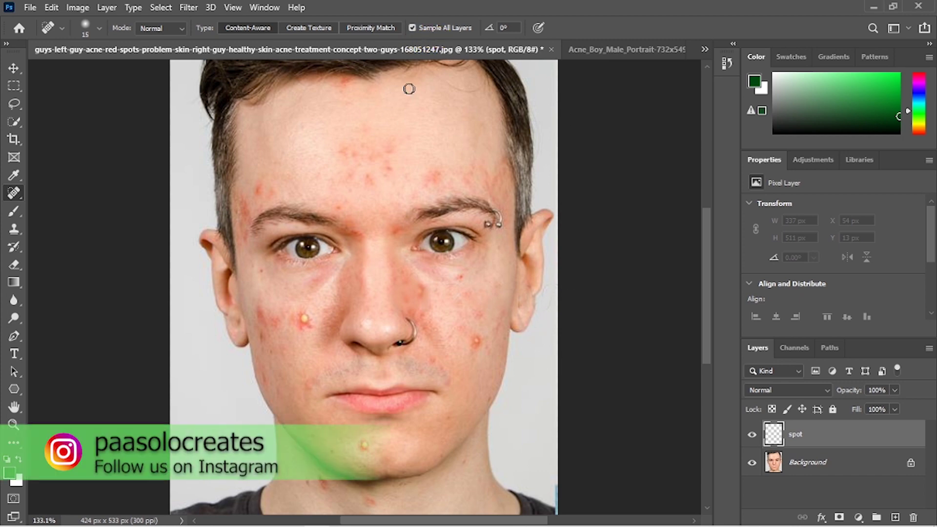
pyautogui.click(430, 30)
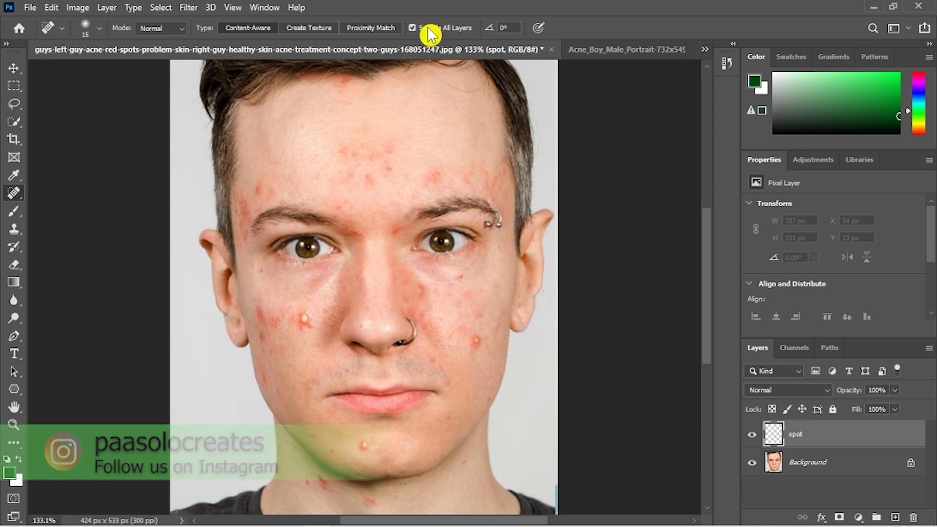
pyautogui.click(373, 171)
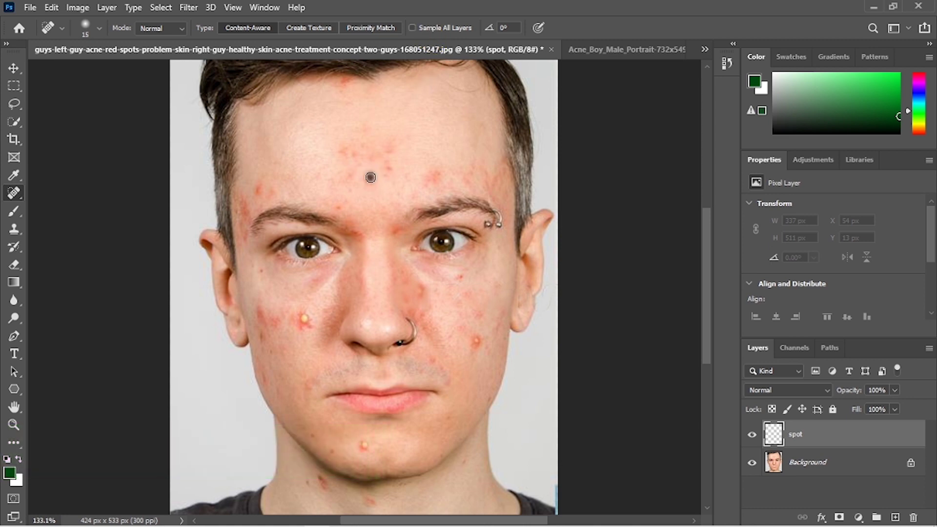
pyautogui.click(397, 172)
# Step: Heal the pimples on both cheeks, the chin and beside the nose
pyautogui.moveTo(310, 322); pyautogui.dragTo(301, 313)
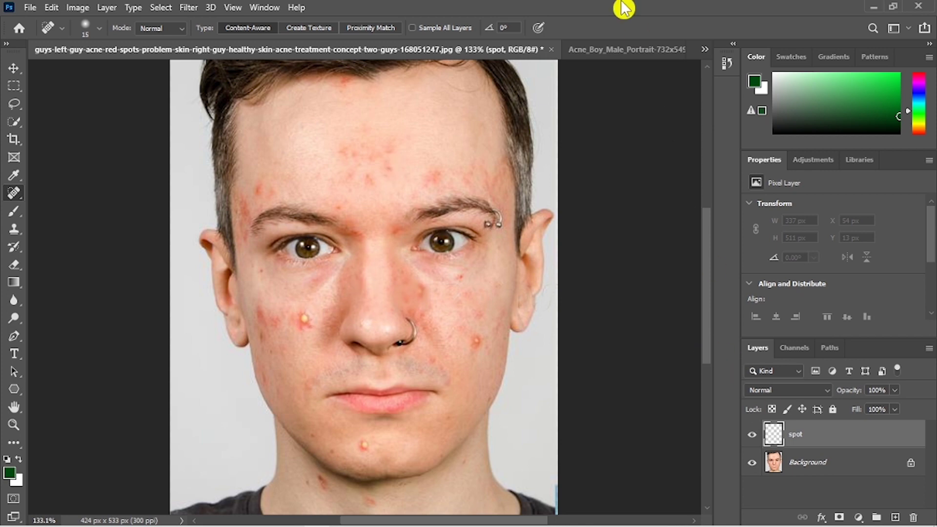
pyautogui.moveTo(477, 336); pyautogui.dragTo(476, 347)
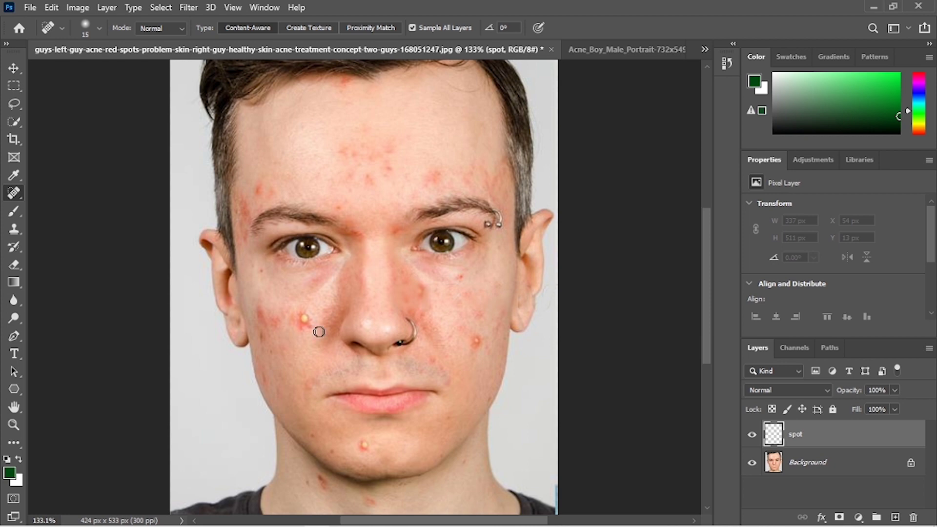
pyautogui.moveTo(303, 309); pyautogui.dragTo(301, 324)
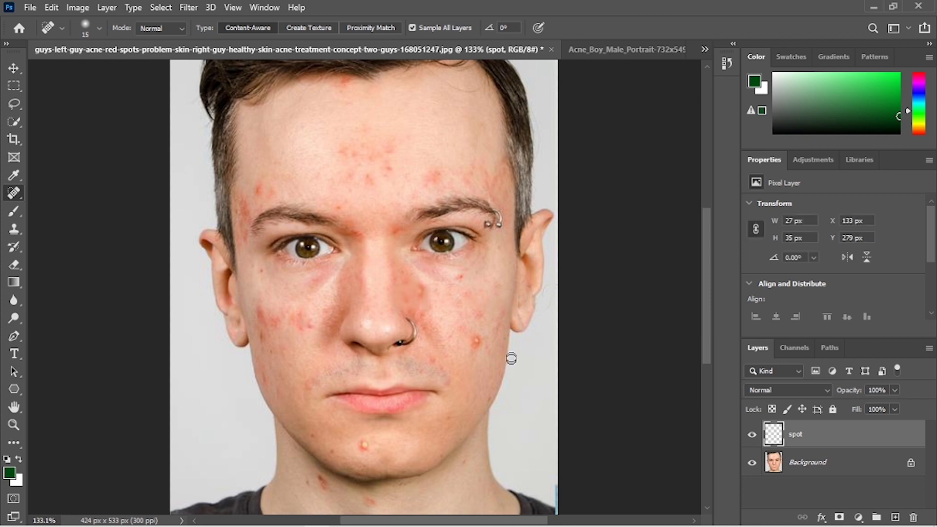
pyautogui.moveTo(480, 347)
pyautogui.mouseDown()
pyautogui.moveTo(479, 335)
pyautogui.moveTo(479, 348)
pyautogui.mouseUp()
pyautogui.moveTo(358, 438); pyautogui.dragTo(365, 449)
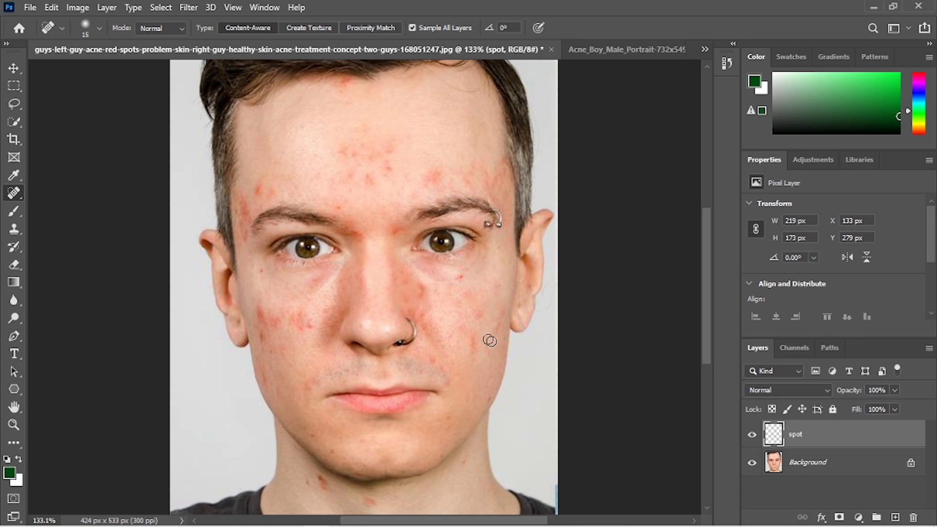
pyautogui.moveTo(457, 291)
pyautogui.mouseDown()
pyautogui.moveTo(461, 270)
pyautogui.moveTo(417, 299)
pyautogui.mouseUp()
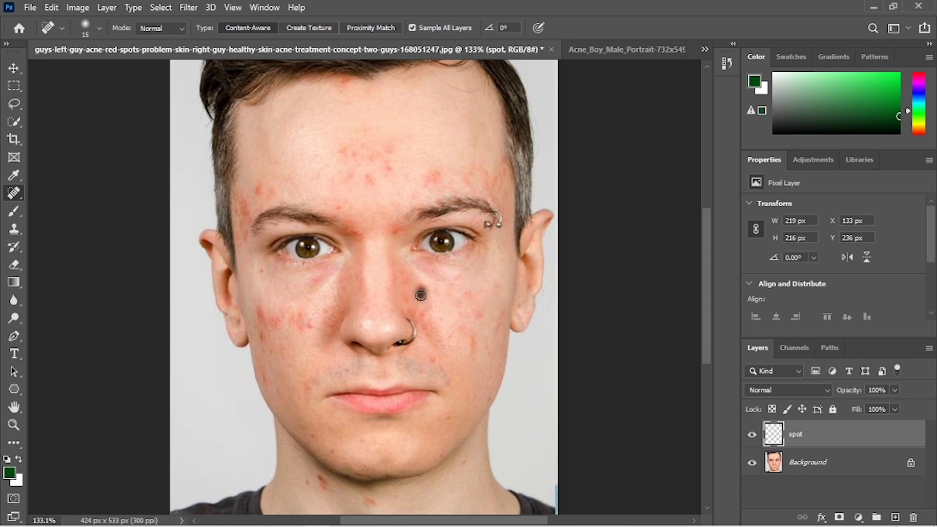
pyautogui.moveTo(307, 316)
pyautogui.mouseDown()
pyautogui.moveTo(262, 337)
pyautogui.moveTo(258, 313)
pyautogui.mouseUp()
pyautogui.click(301, 316)
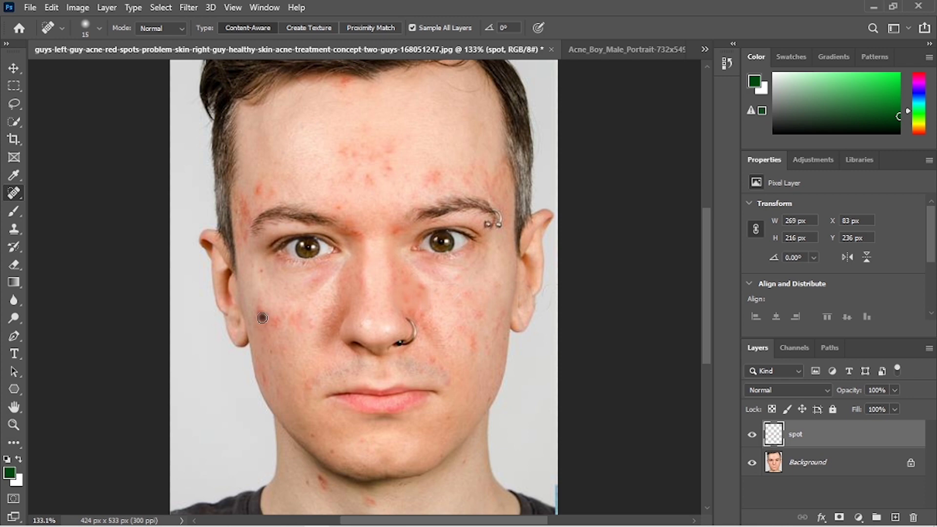
# Step: Heal the blemishes above both eyebrows, across the forehead and near the left temple
pyautogui.click(335, 207)
pyautogui.moveTo(360, 176); pyautogui.dragTo(374, 178)
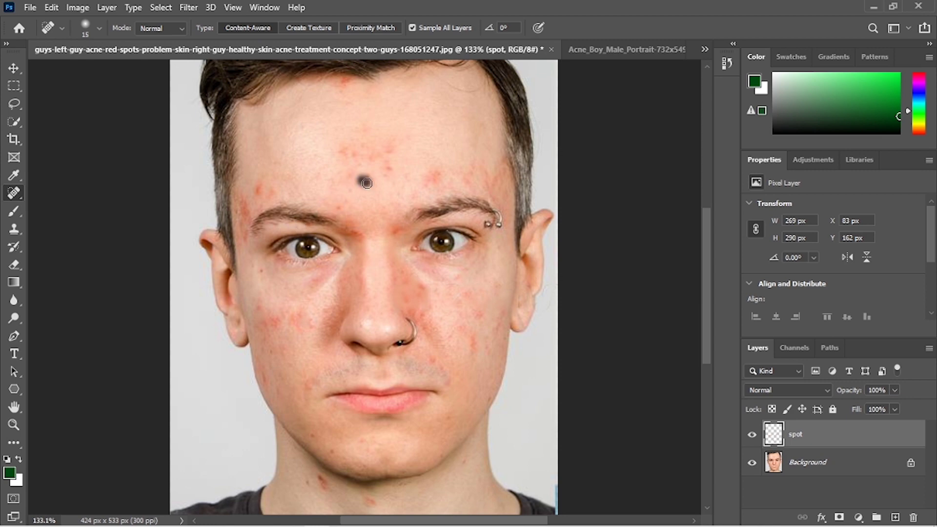
pyautogui.click(261, 190)
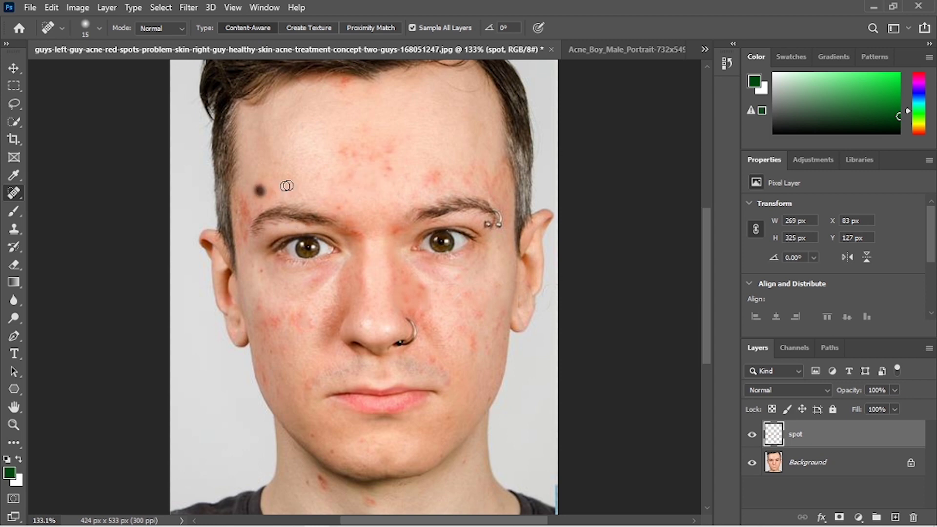
pyautogui.moveTo(442, 168)
pyautogui.mouseDown()
pyautogui.moveTo(439, 182)
pyautogui.moveTo(386, 169)
pyautogui.mouseUp()
pyautogui.click(387, 151)
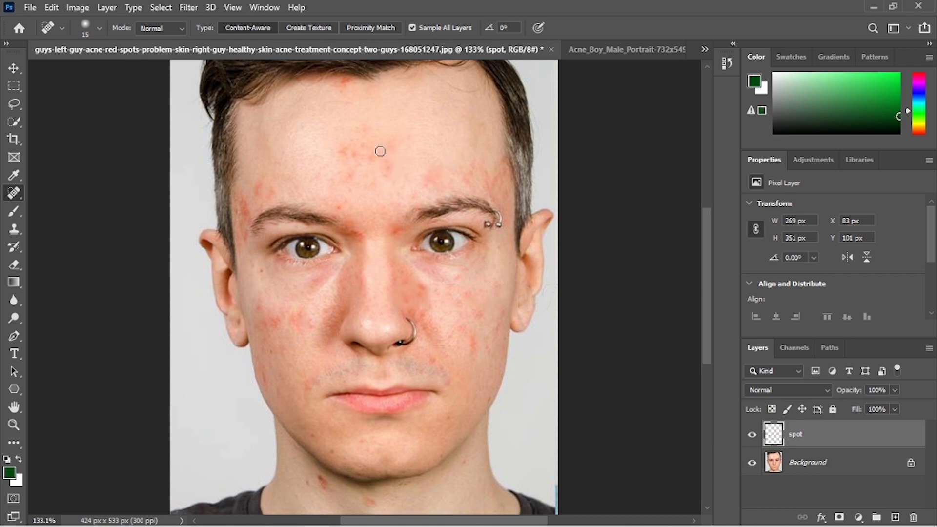
pyautogui.click(355, 153)
pyautogui.click(349, 151)
pyautogui.click(256, 184)
# Step: Heal the remaining blemishes on the right cheek
pyautogui.click(483, 319)
pyautogui.click(475, 342)
pyautogui.moveTo(485, 316); pyautogui.dragTo(481, 306)
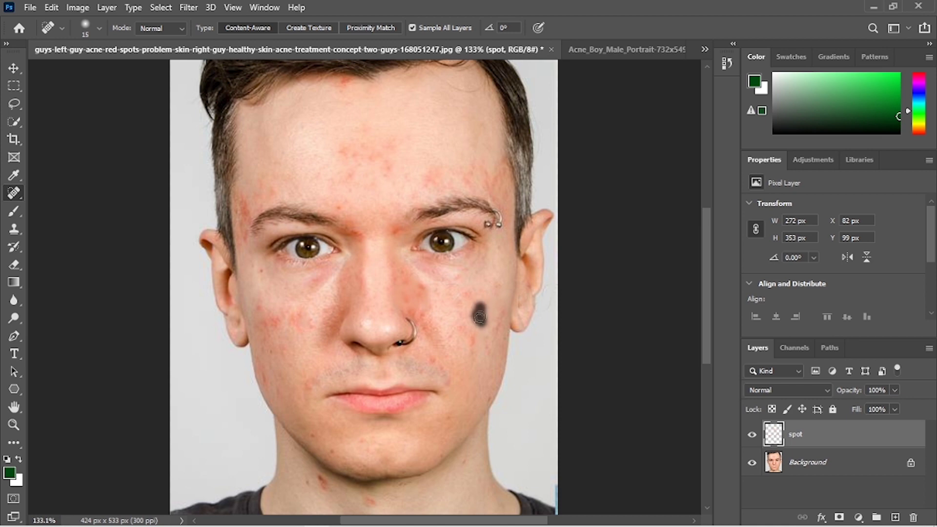
pyautogui.moveTo(479, 355)
pyautogui.mouseDown()
pyautogui.moveTo(476, 334)
pyautogui.moveTo(500, 319)
pyautogui.mouseUp()
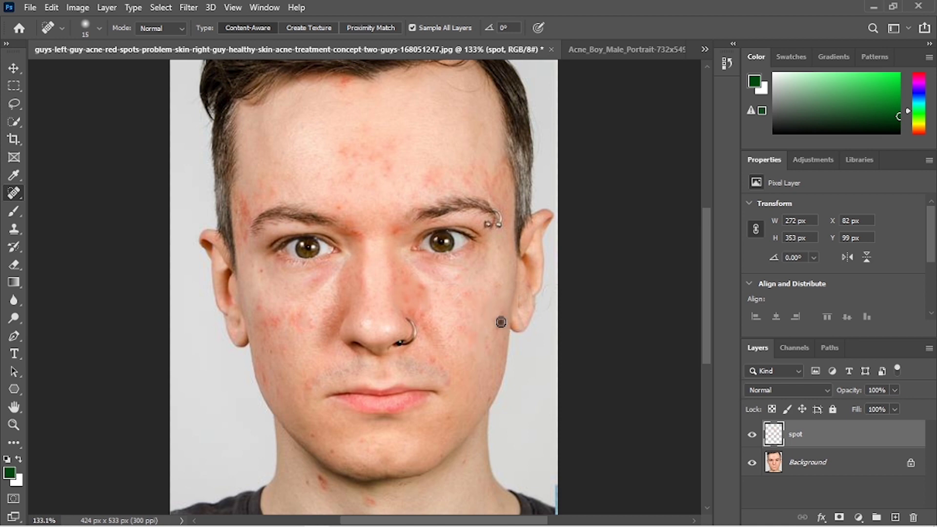
pyautogui.scroll(-3, 430, 372)
pyautogui.scroll(2, 381, 423)
# Step: Heal the spots on the chin, neck and right jaw
pyautogui.click(309, 413)
pyautogui.click(354, 449)
pyautogui.moveTo(368, 440); pyautogui.dragTo(374, 435)
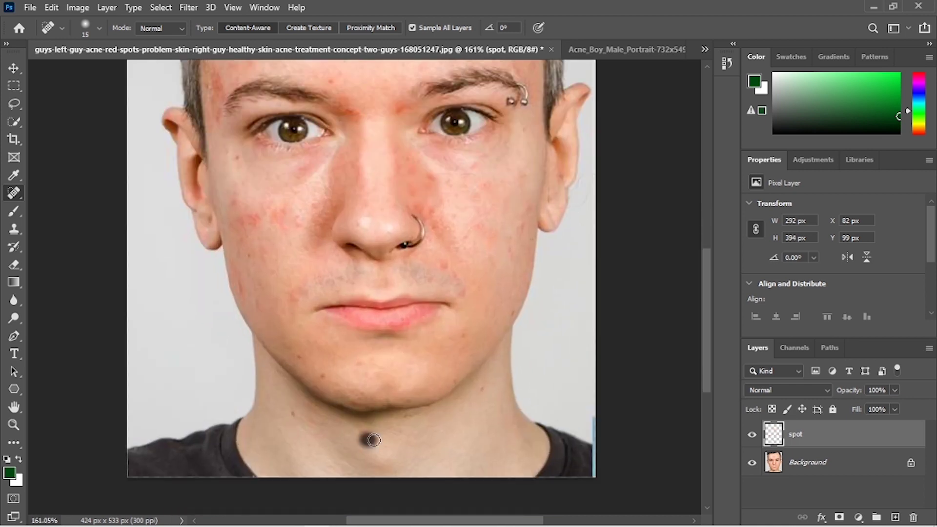
pyautogui.moveTo(457, 336); pyautogui.dragTo(466, 332)
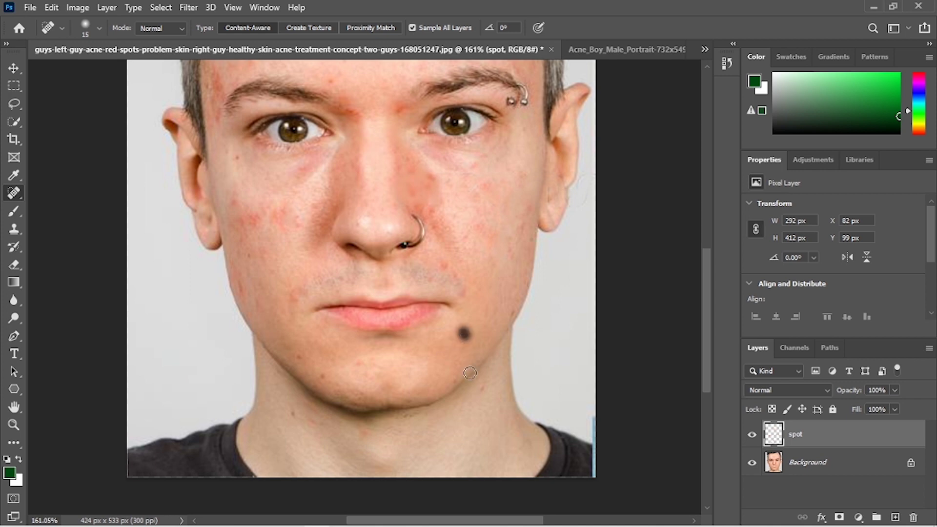
pyautogui.click(481, 387)
# Step: Heal blemishes on the left cheek, the brow, beside the nose and the right cheek
pyautogui.moveTo(283, 222); pyautogui.dragTo(273, 215)
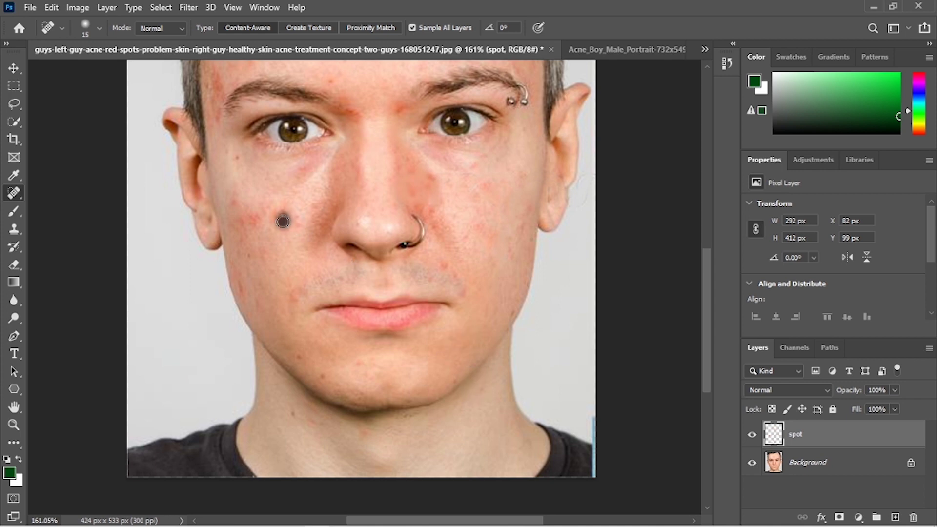
pyautogui.click(238, 205)
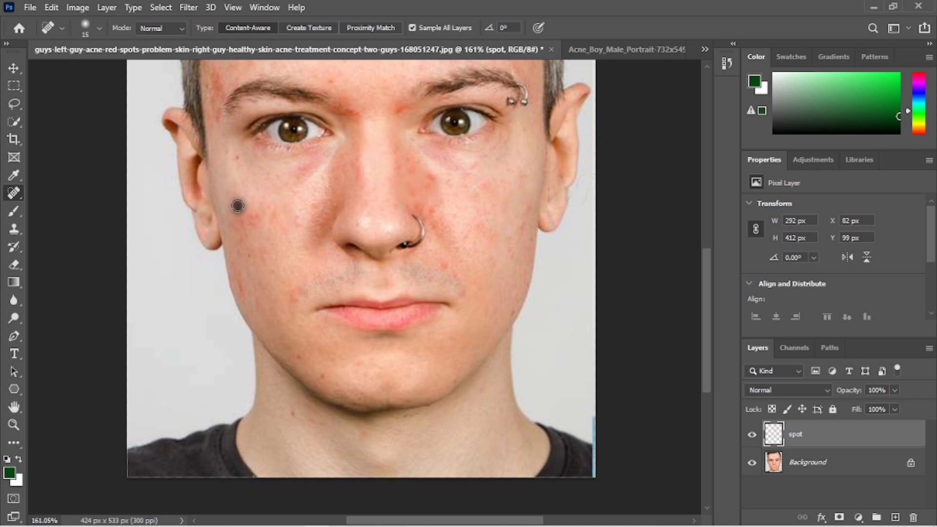
pyautogui.moveTo(240, 156); pyautogui.dragTo(232, 169)
pyautogui.scroll(3, 251, 177)
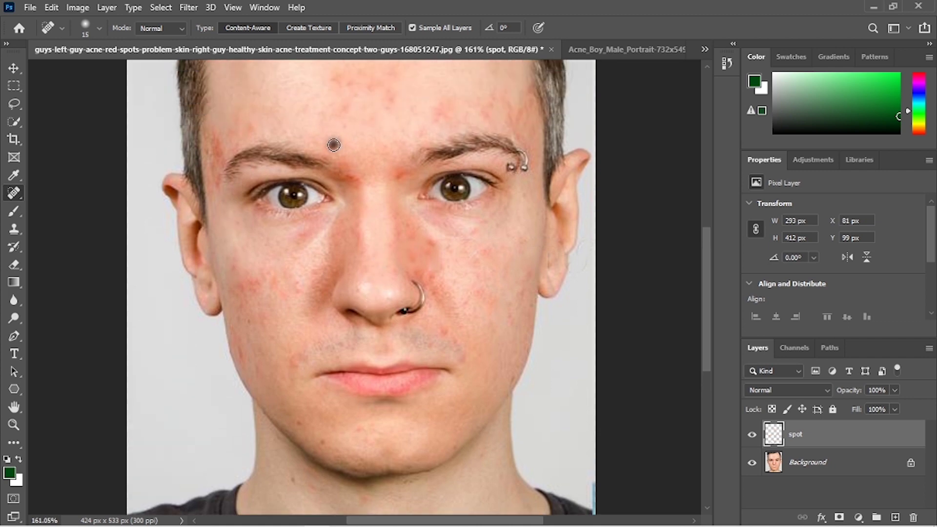
pyautogui.click(338, 130)
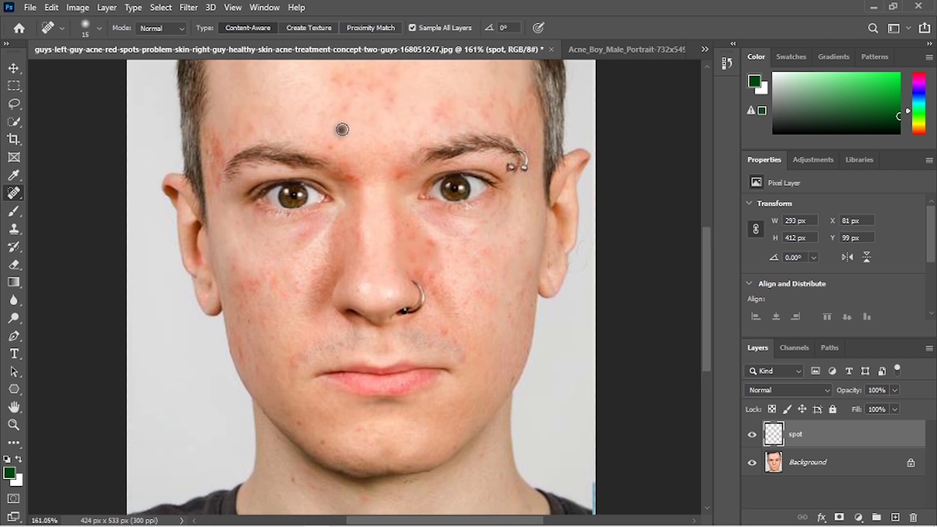
pyautogui.click(331, 152)
pyautogui.click(429, 244)
pyautogui.moveTo(429, 244); pyautogui.dragTo(441, 256)
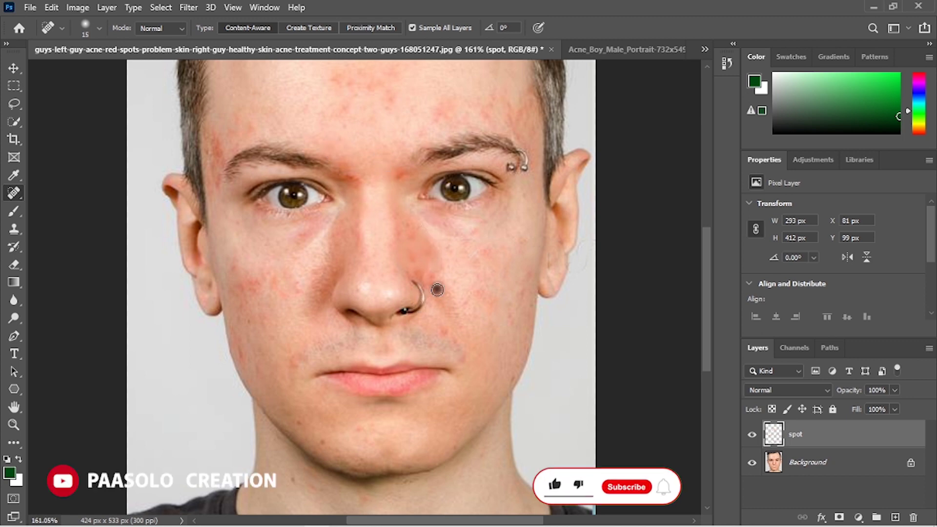
pyautogui.click(528, 282)
# Step: Heal the last spots on the left and middle forehead, then review the face
pyautogui.scroll(3, 391, 300)
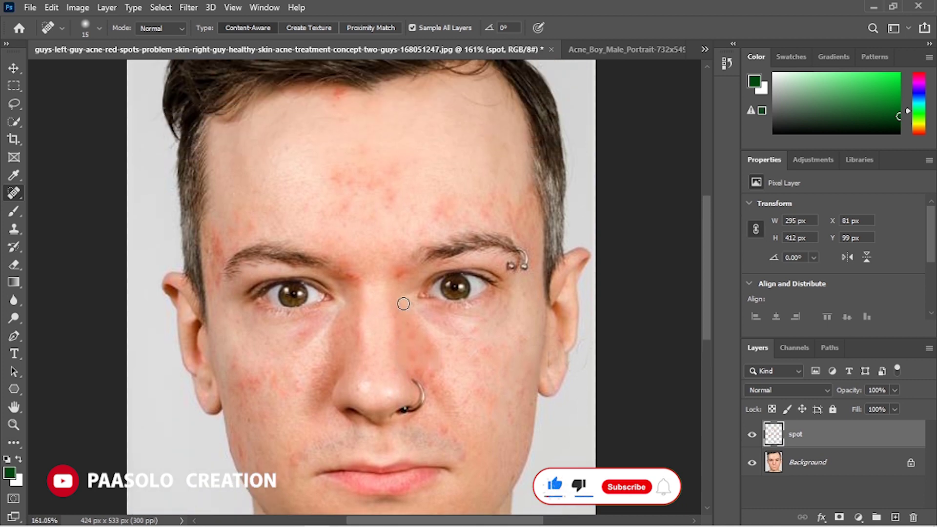
pyautogui.scroll(1, 403, 304)
pyautogui.click(246, 236)
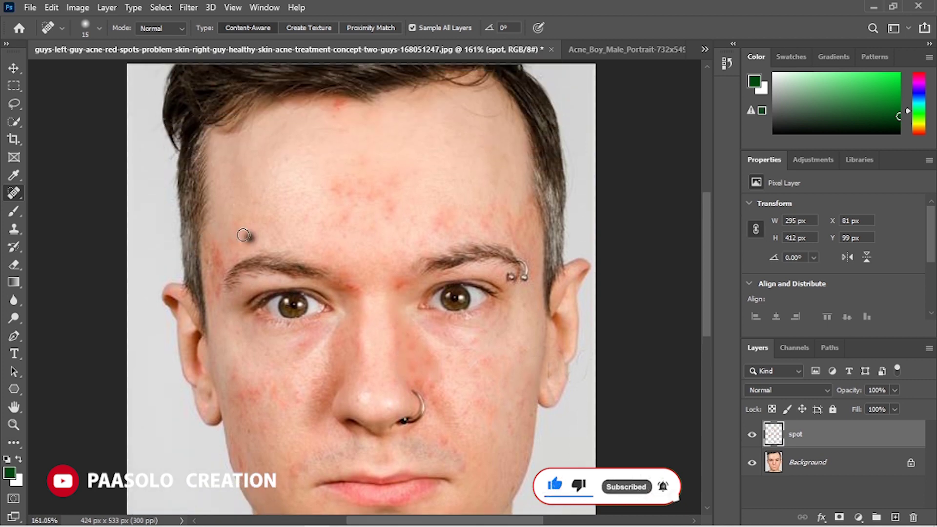
pyautogui.click(395, 209)
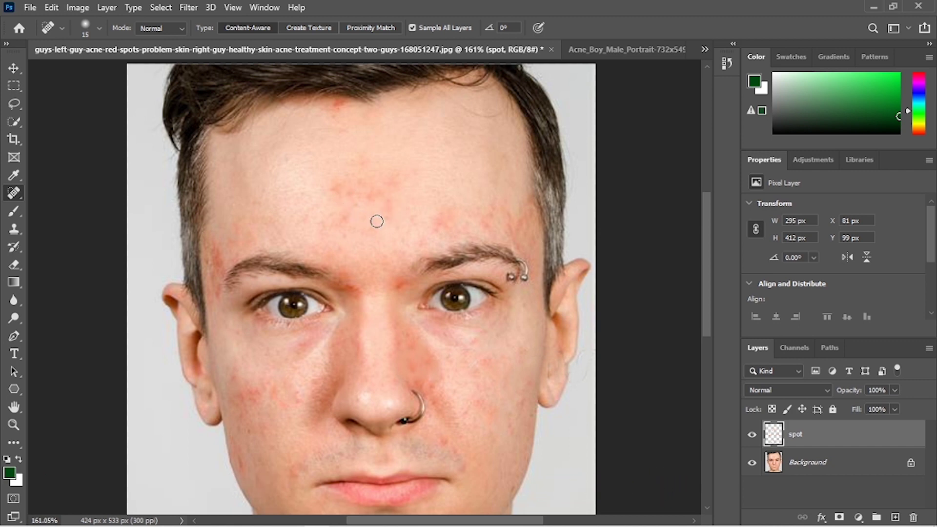
pyautogui.scroll(-2, 407, 240)
pyautogui.scroll(-2, 407, 240)
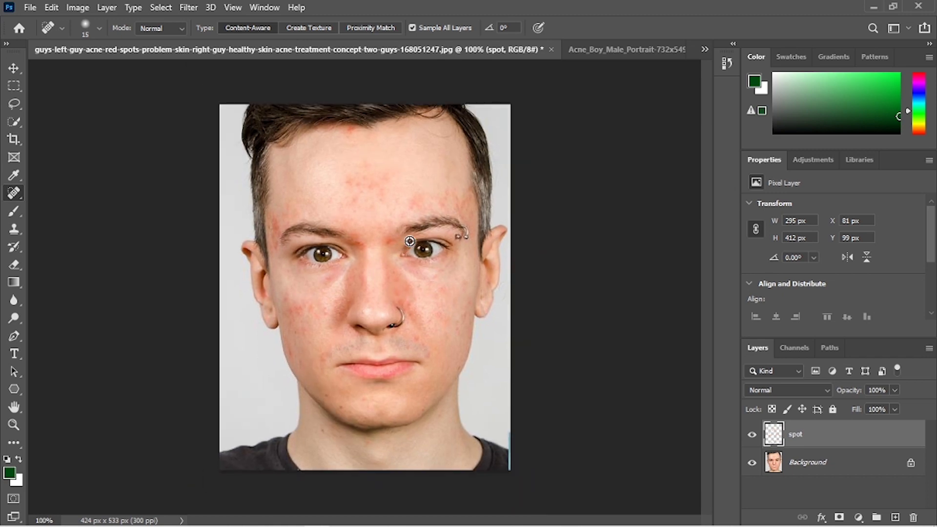
pyautogui.scroll(1, 399, 240)
pyautogui.scroll(1, 398, 240)
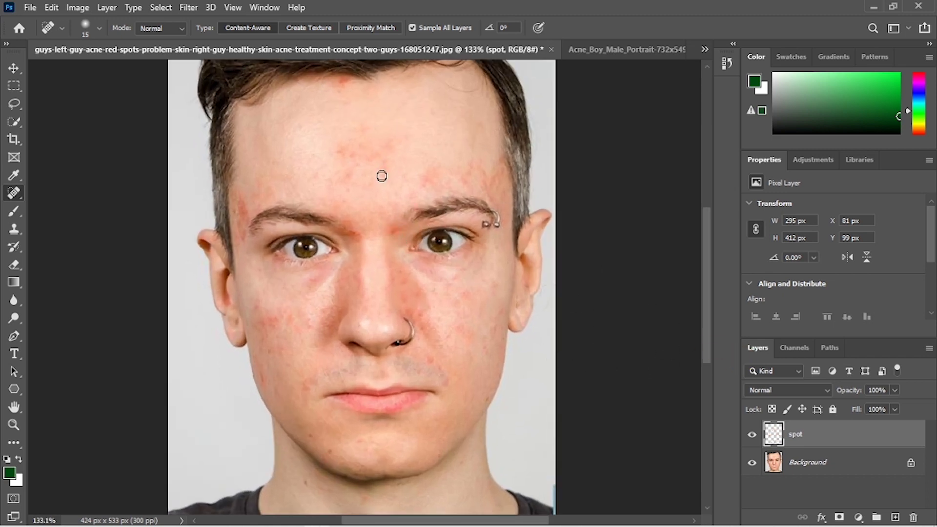
pyautogui.rightClick(13, 195)
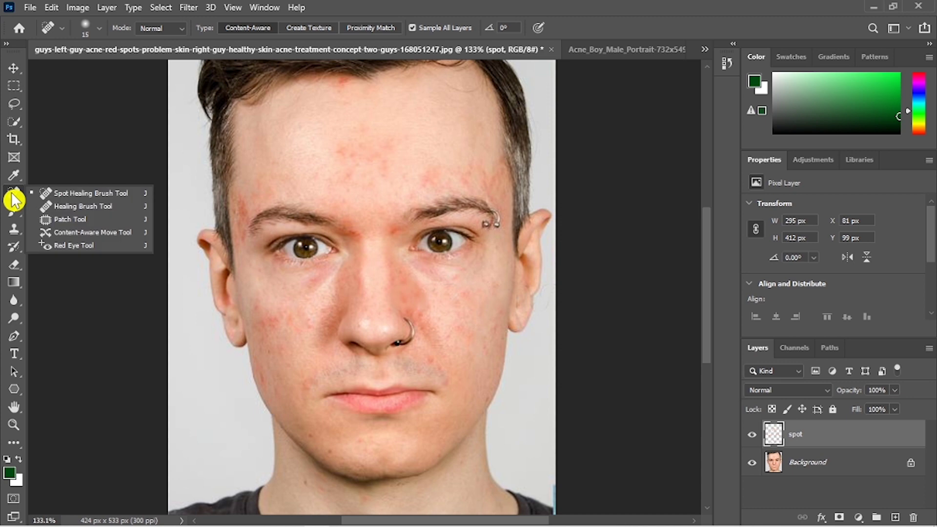
# Step: Heal one leftover forehead spot, then set the spot layer's opacity to 75%
pyautogui.click(129, 194)
pyautogui.click(339, 168)
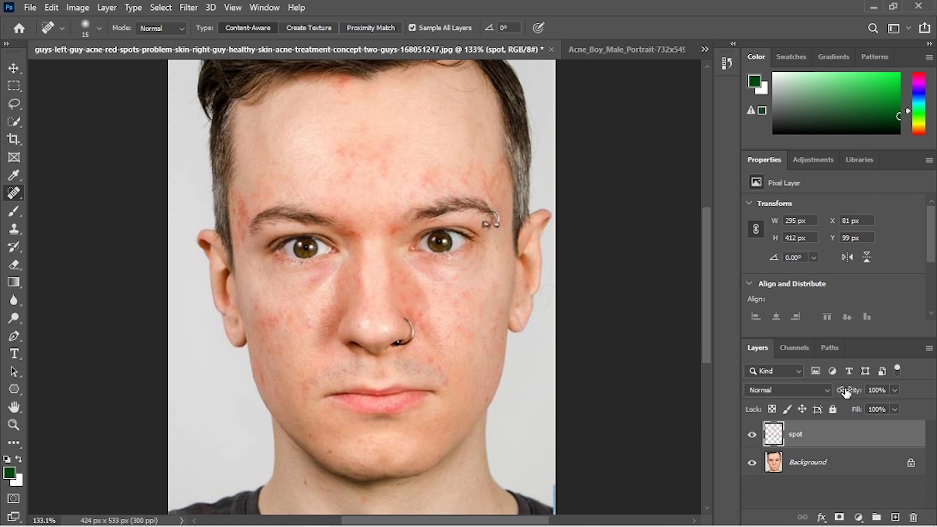
pyautogui.moveTo(845, 392); pyautogui.dragTo(839, 393)
pyautogui.moveTo(832, 393); pyautogui.dragTo(681, 405)
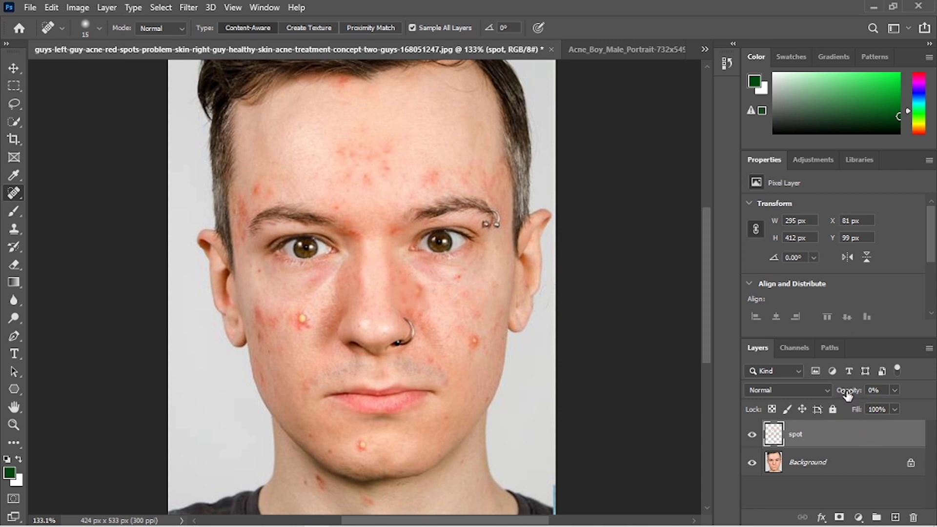
pyautogui.moveTo(847, 395); pyautogui.dragTo(906, 399)
pyautogui.click(905, 400)
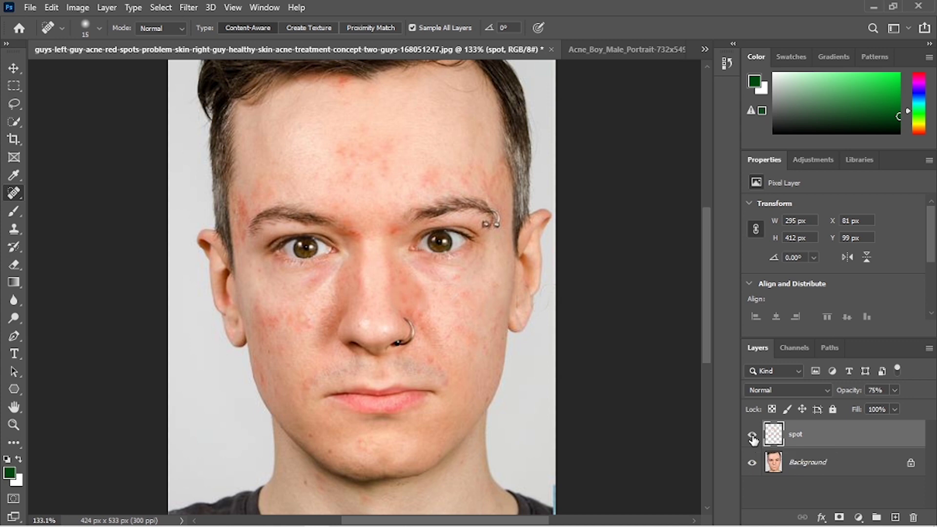
pyautogui.click(752, 435)
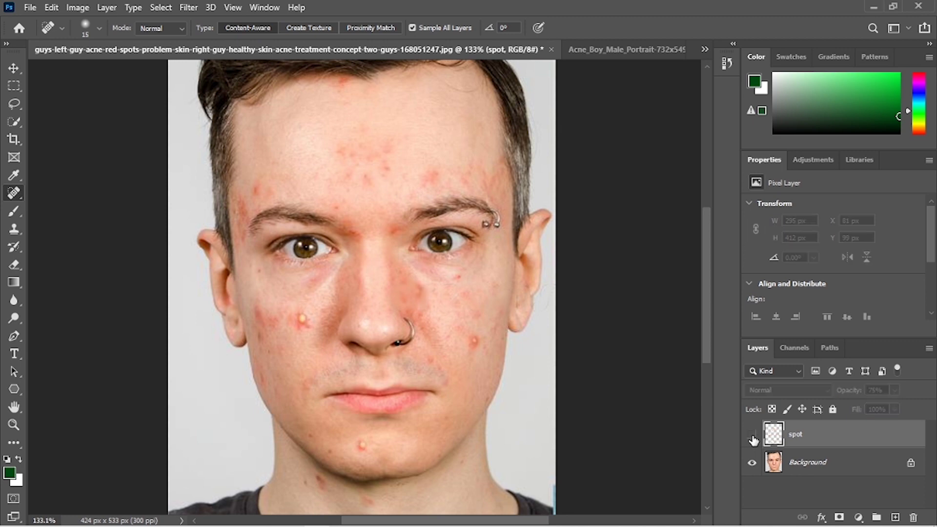
pyautogui.click(752, 435)
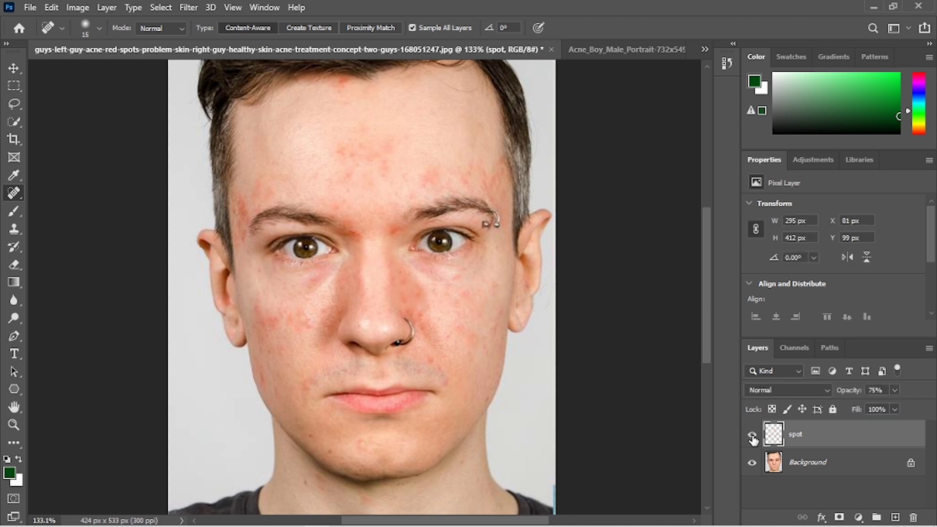
pyautogui.click(752, 435)
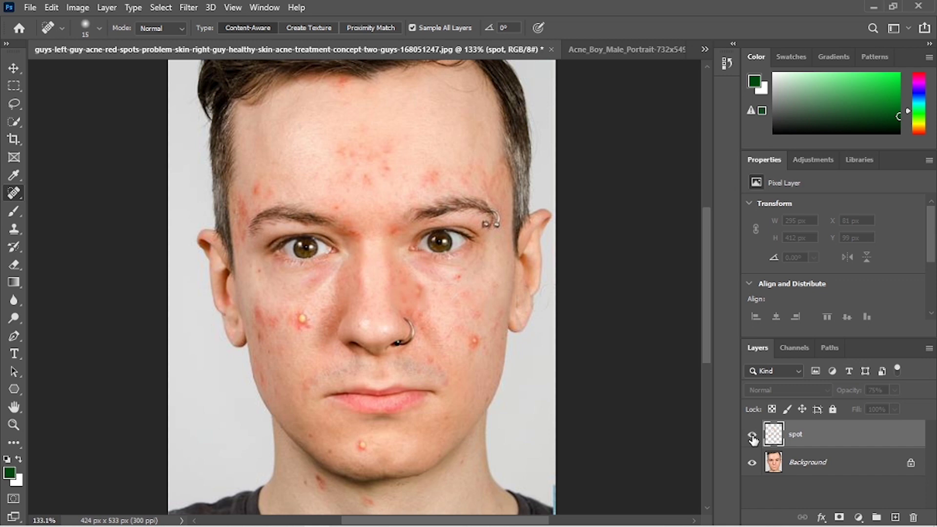
pyautogui.click(752, 435)
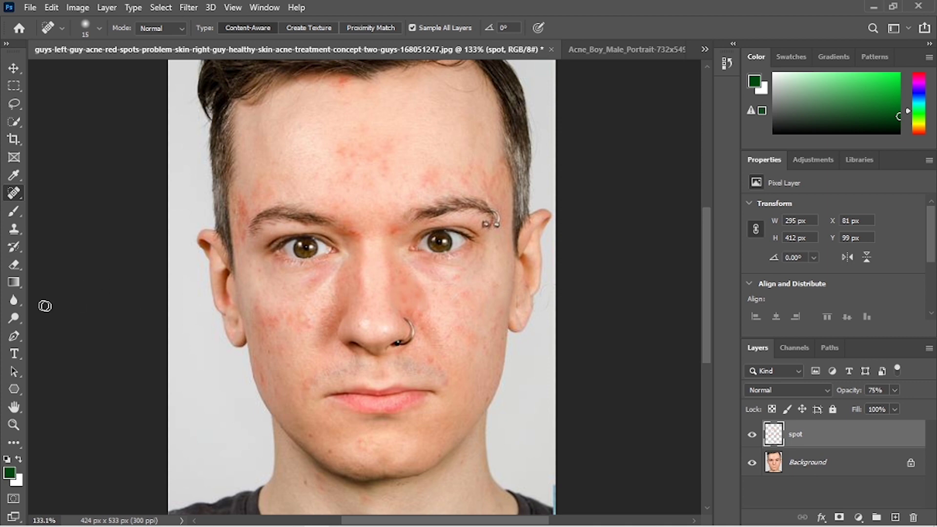
# Step: Select the Blur Tool and add a new empty Layer 1 above spot
pyautogui.click(19, 306)
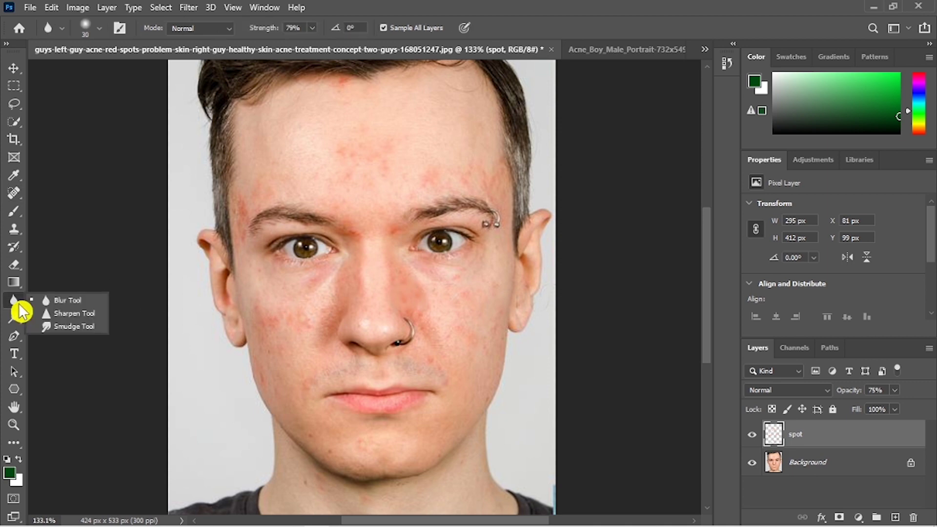
pyautogui.click(69, 304)
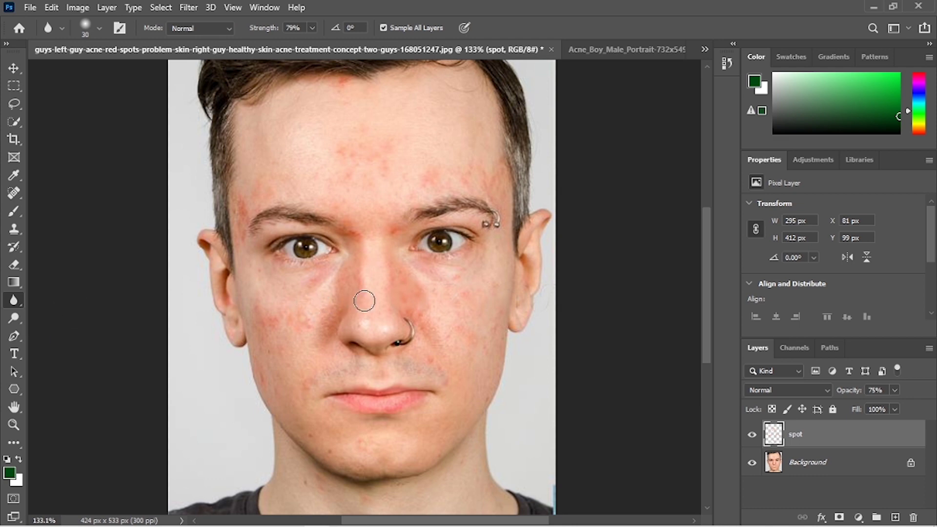
pyautogui.click(14, 300)
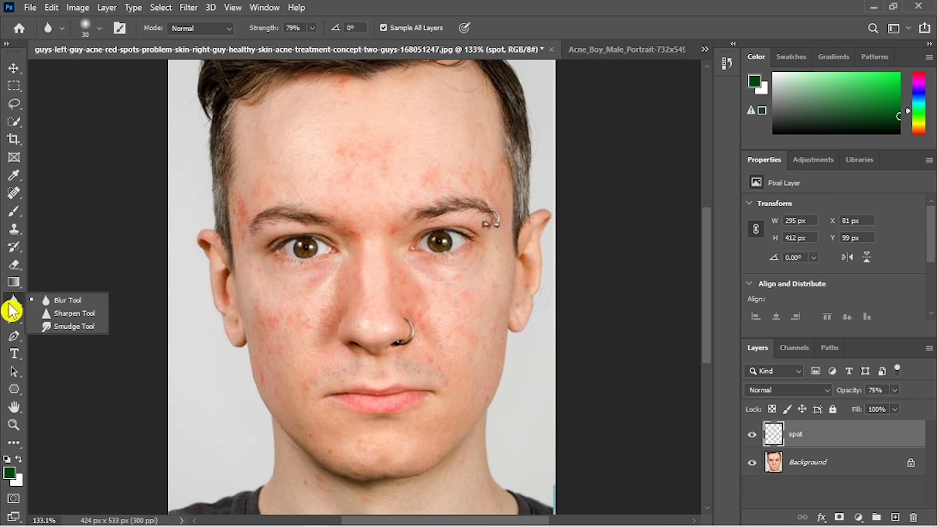
pyautogui.click(54, 305)
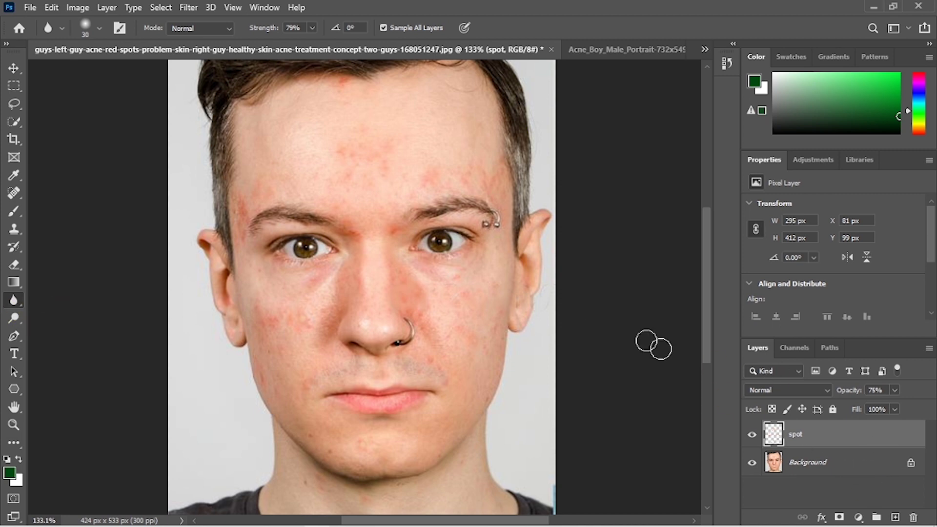
pyautogui.click(895, 517)
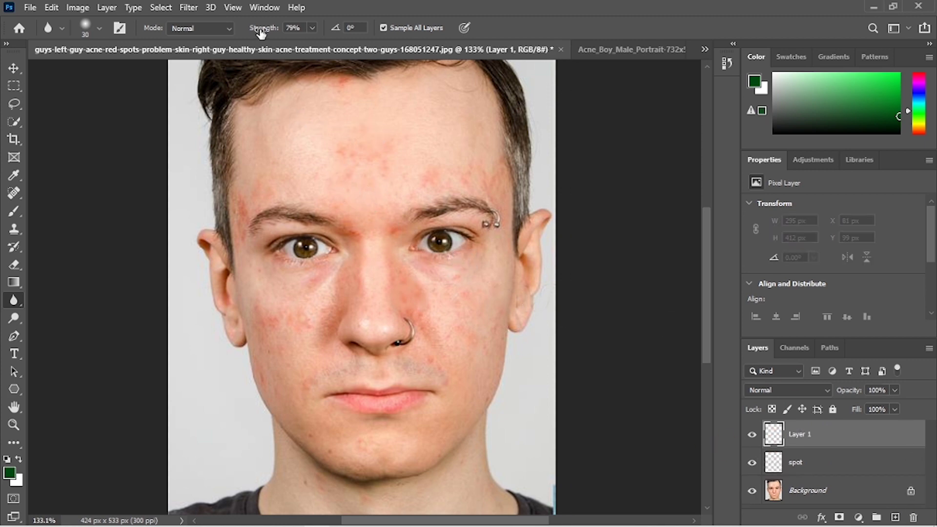
# Step: At 50% strength, brush size 25, blur blotches on forehead, cheeks and left temple
pyautogui.moveTo(261, 28)
pyautogui.mouseDown()
pyautogui.moveTo(250, 32)
pyautogui.moveTo(272, 32)
pyautogui.mouseUp()
pyautogui.press('[')
pyautogui.moveTo(341, 159); pyautogui.dragTo(344, 171)
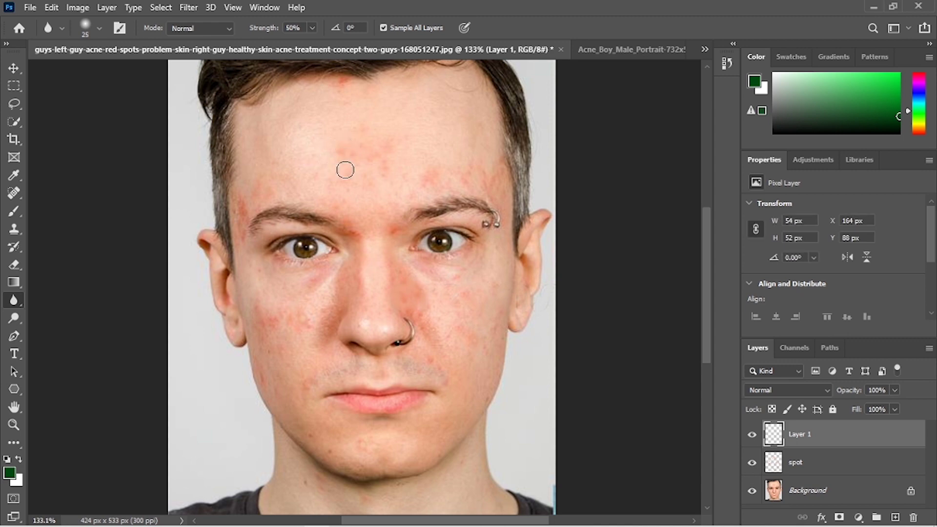
pyautogui.click(384, 28)
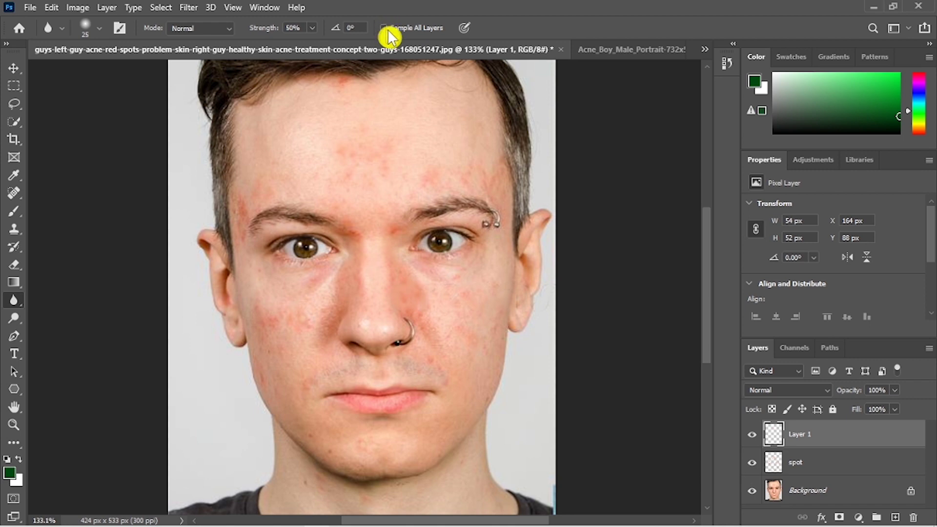
pyautogui.click(433, 29)
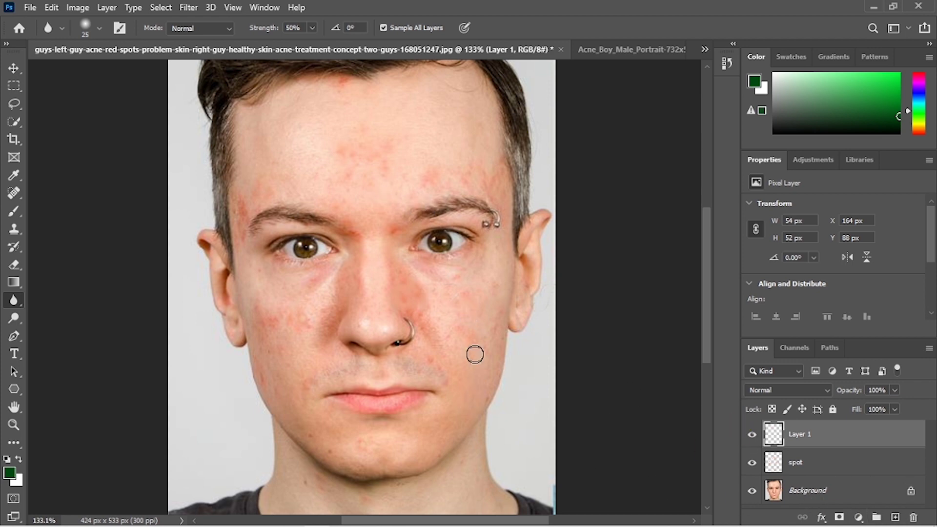
pyautogui.moveTo(466, 303)
pyautogui.mouseDown()
pyautogui.moveTo(489, 291)
pyautogui.moveTo(494, 320)
pyautogui.moveTo(440, 356)
pyautogui.moveTo(289, 379)
pyautogui.moveTo(310, 377)
pyautogui.moveTo(259, 372)
pyautogui.mouseUp()
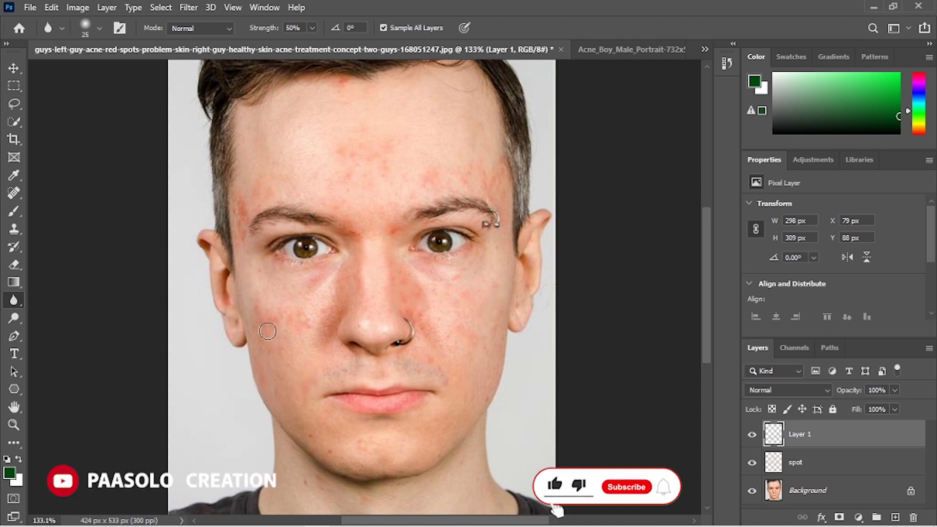
pyautogui.moveTo(267, 331)
pyautogui.mouseDown()
pyautogui.moveTo(299, 325)
pyautogui.moveTo(313, 432)
pyautogui.moveTo(372, 448)
pyautogui.moveTo(356, 433)
pyautogui.moveTo(363, 444)
pyautogui.moveTo(382, 166)
pyautogui.mouseUp()
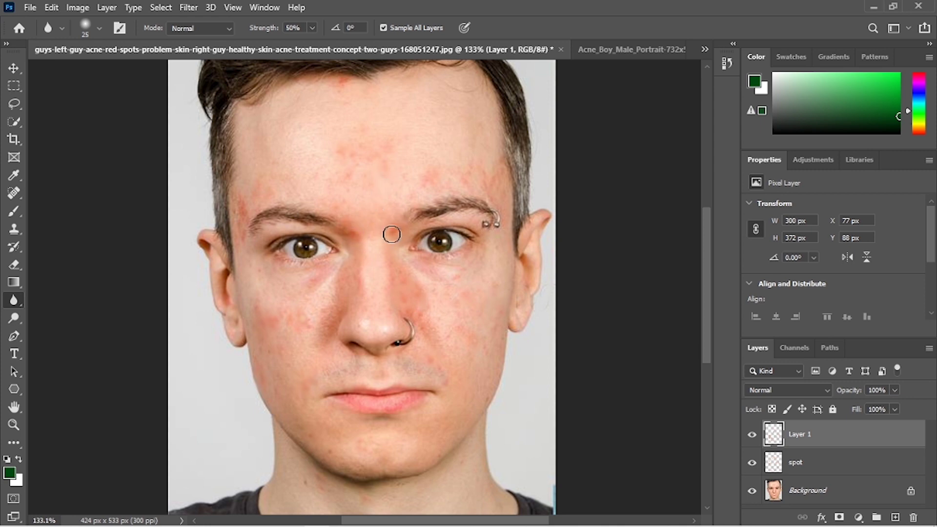
pyautogui.moveTo(249, 209)
pyautogui.mouseDown()
pyautogui.moveTo(243, 202)
pyautogui.moveTo(242, 246)
pyautogui.mouseUp()
# Step: Raise blur strength to 80% and blur the right cheek, chin, neck and forehead hairline
pyautogui.press('7')
pyautogui.press('8')
pyautogui.moveTo(262, 32); pyautogui.dragTo(264, 32)
pyautogui.moveTo(468, 307); pyautogui.dragTo(493, 297)
pyautogui.scroll(-3, 322, 424)
pyautogui.scroll(-2, 324, 418)
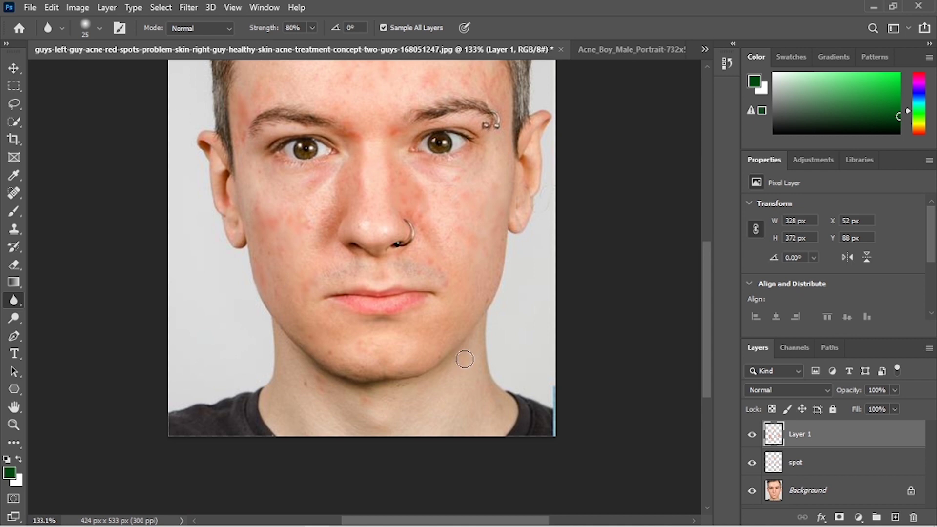
pyautogui.moveTo(293, 383); pyautogui.dragTo(307, 387)
pyautogui.scroll(2, 481, 136)
pyautogui.scroll(2, 622, 66)
pyautogui.scroll(2, 429, 234)
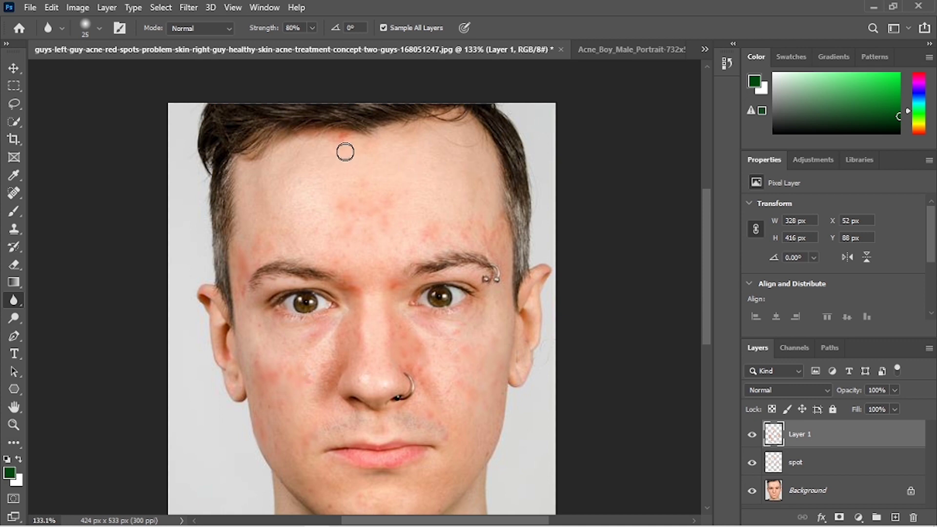
pyautogui.moveTo(345, 151); pyautogui.dragTo(339, 188)
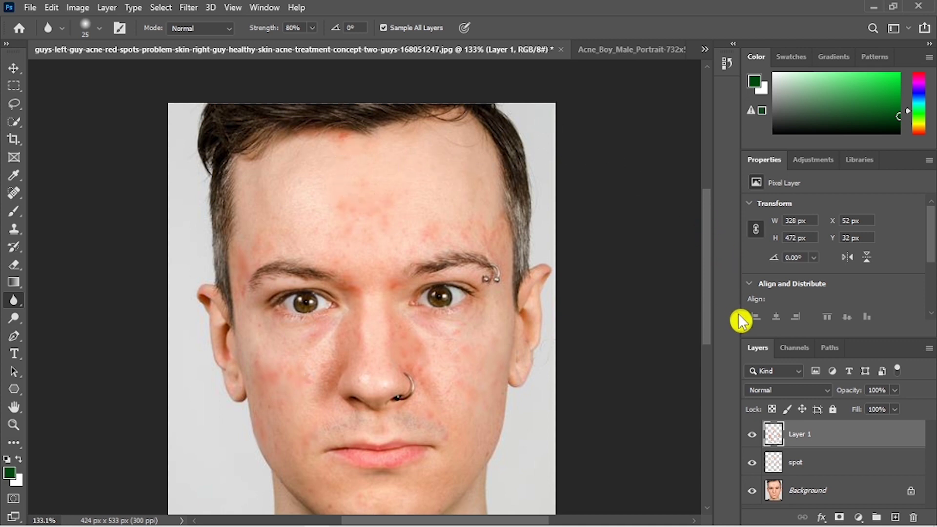
pyautogui.click(754, 460)
pyautogui.click(753, 432)
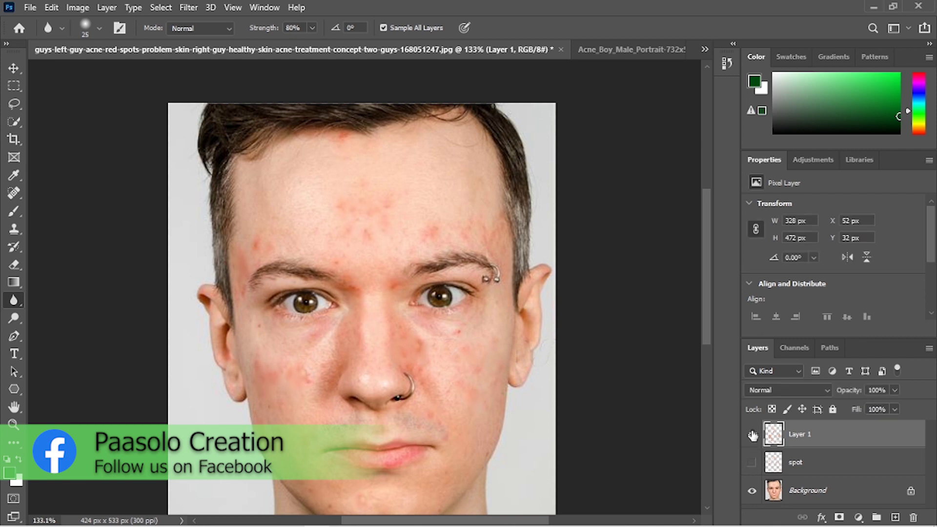
pyautogui.click(753, 434)
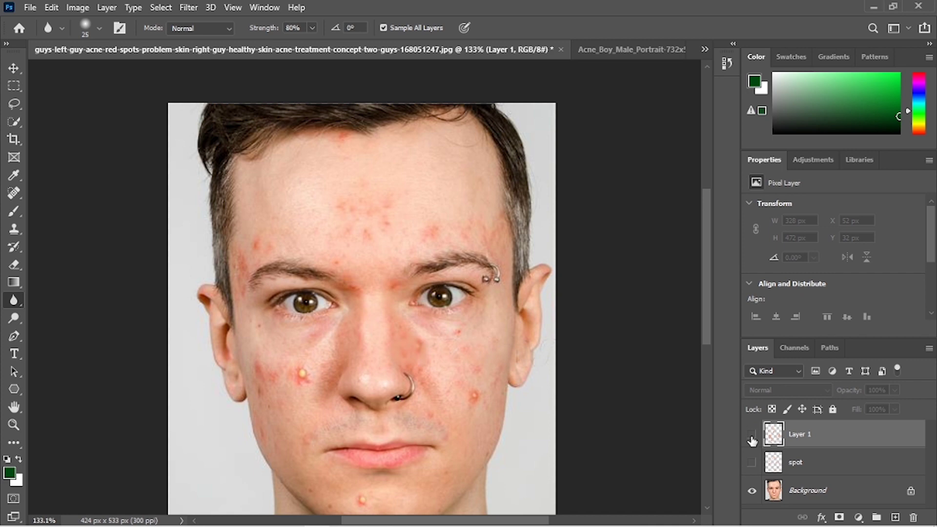
pyautogui.click(752, 434)
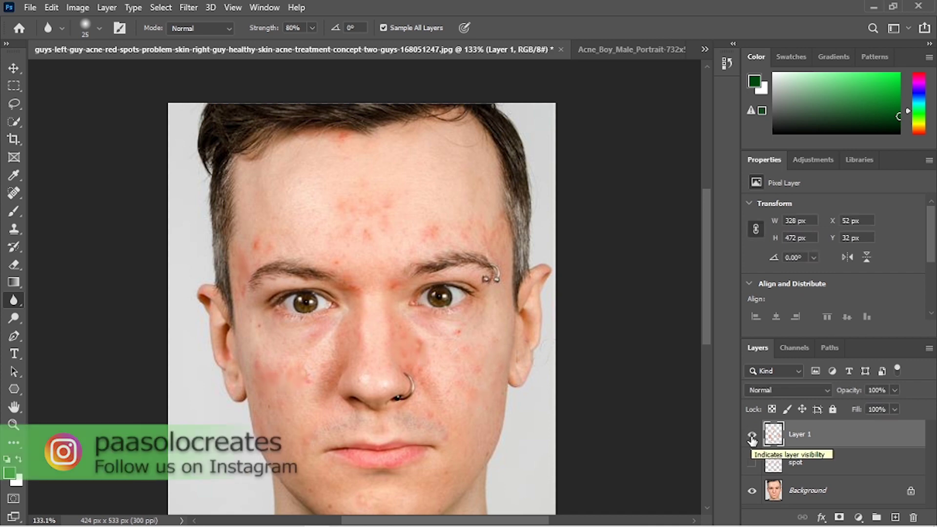
pyautogui.click(752, 436)
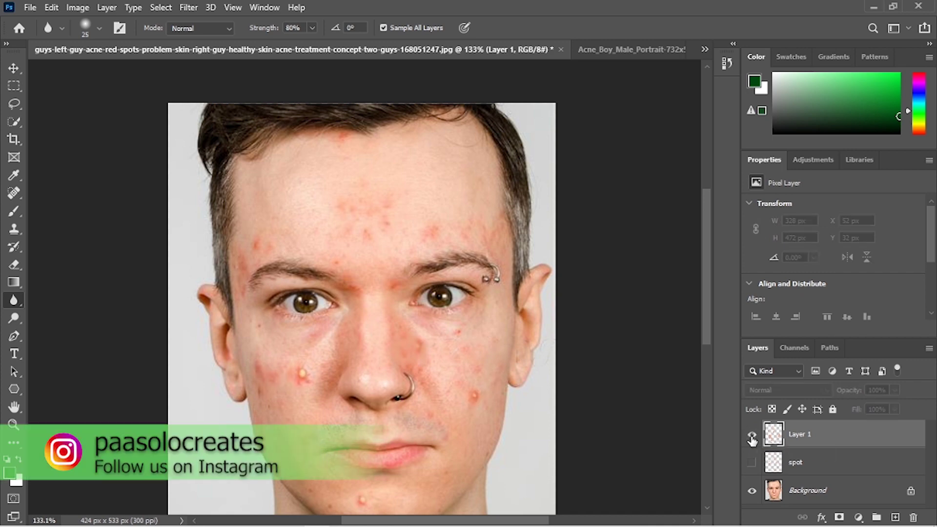
pyautogui.click(752, 436)
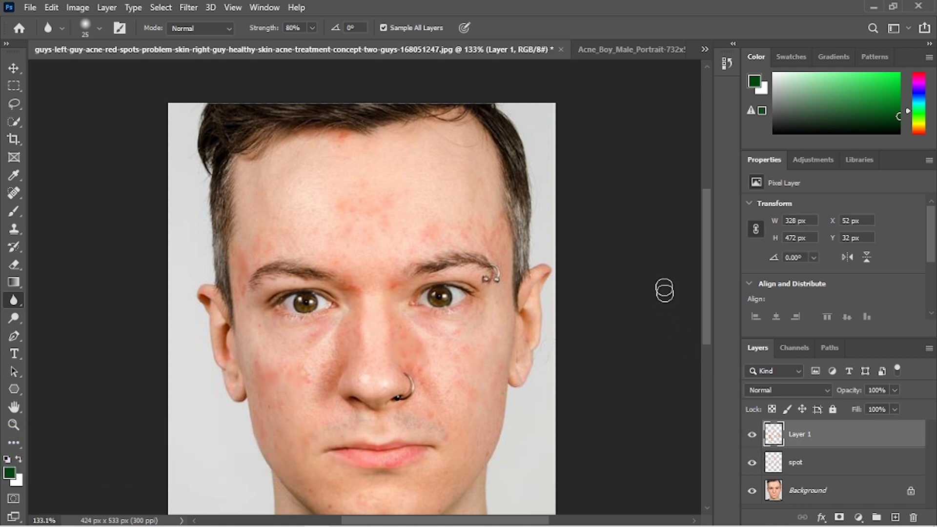
# Step: Switch to the Acne_Boy portrait with the Spot Healing Brush, zoomed in, on a new empty layer
pyautogui.click(644, 49)
pyautogui.press('j')
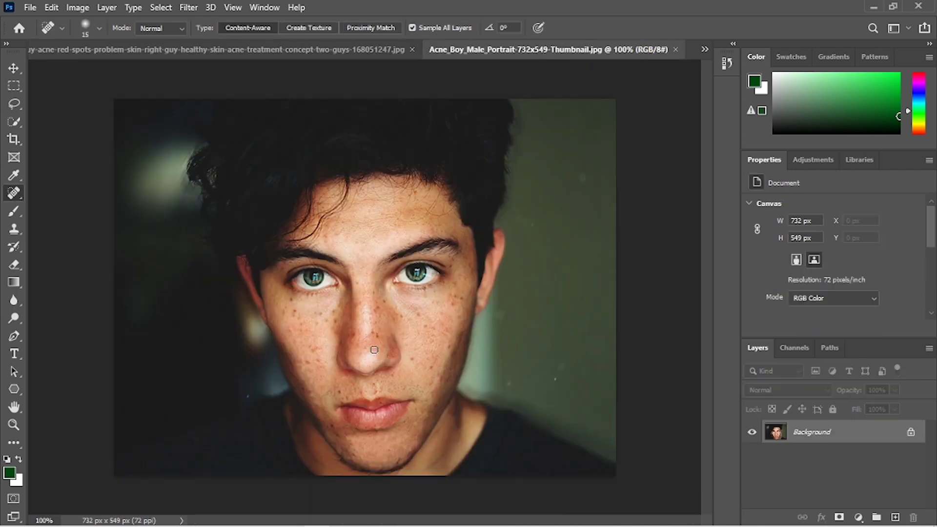
pyautogui.scroll(4, 374, 349)
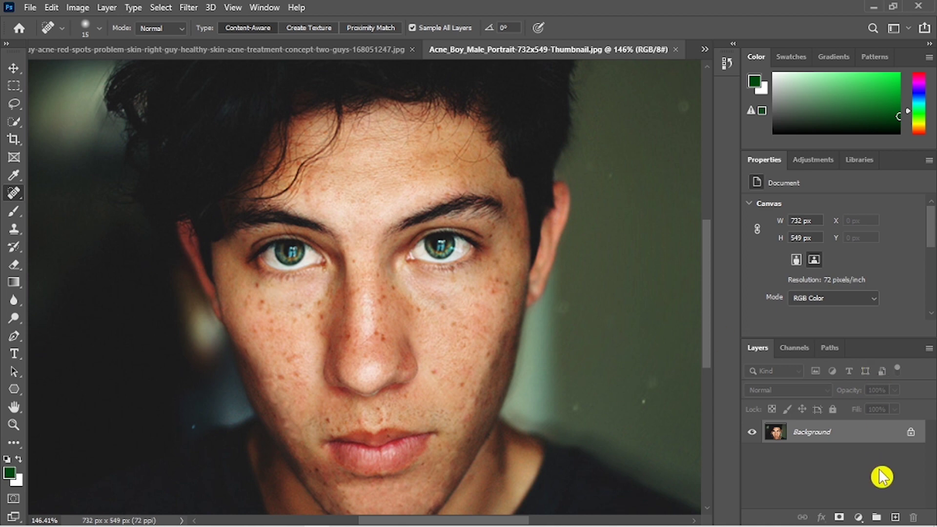
pyautogui.click(895, 517)
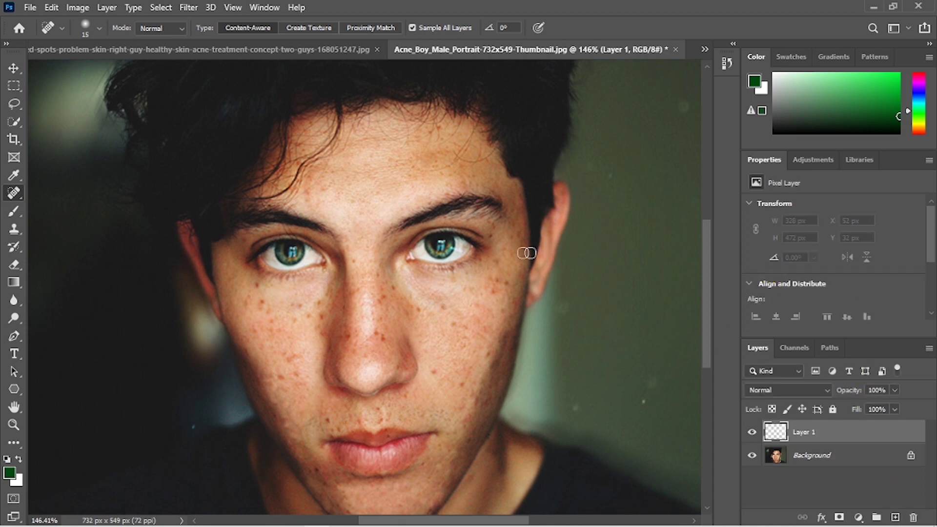
# Step: Heal the freckles below the right eye and along the right jaw
pyautogui.moveTo(441, 304); pyautogui.dragTo(440, 315)
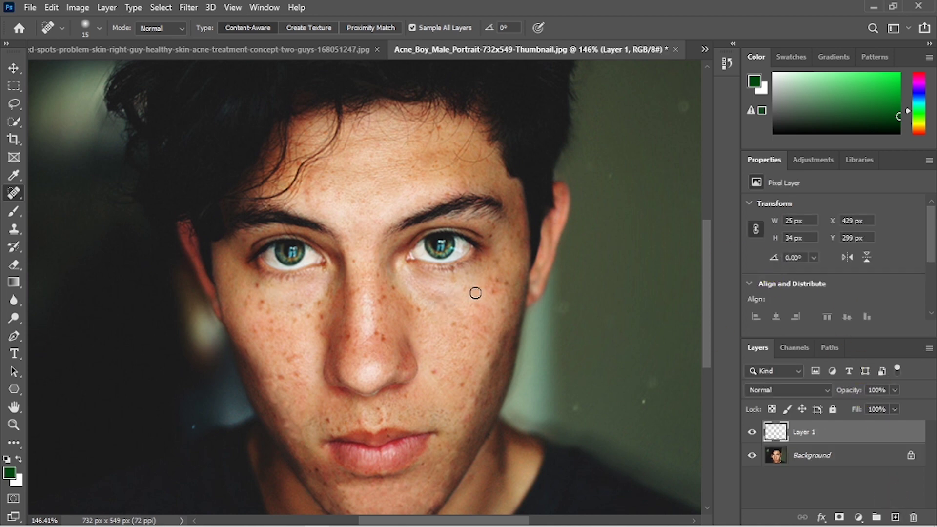
pyautogui.moveTo(476, 290); pyautogui.dragTo(493, 293)
pyautogui.click(507, 288)
pyautogui.click(504, 320)
pyautogui.moveTo(502, 300); pyautogui.dragTo(503, 315)
pyautogui.click(502, 318)
# Step: Heal the remaining freckles and small spots across the right cheek
pyautogui.moveTo(442, 366); pyautogui.dragTo(439, 373)
pyautogui.click(439, 369)
pyautogui.click(460, 384)
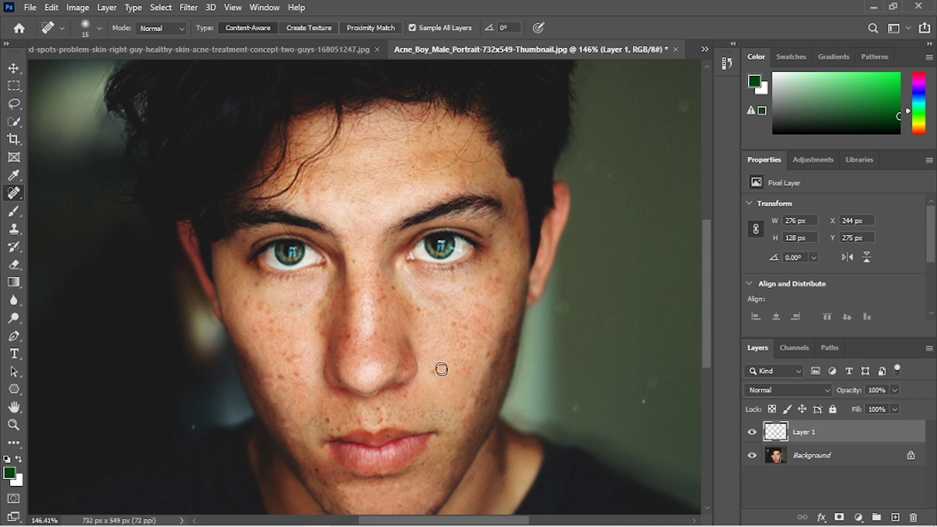
pyautogui.click(469, 365)
pyautogui.scroll(-2, 469, 351)
pyautogui.click(446, 359)
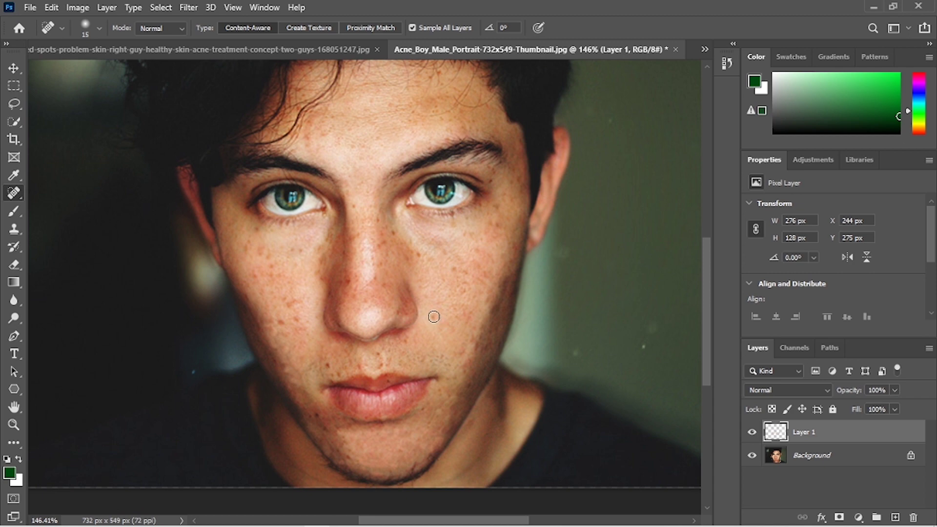
pyautogui.click(434, 316)
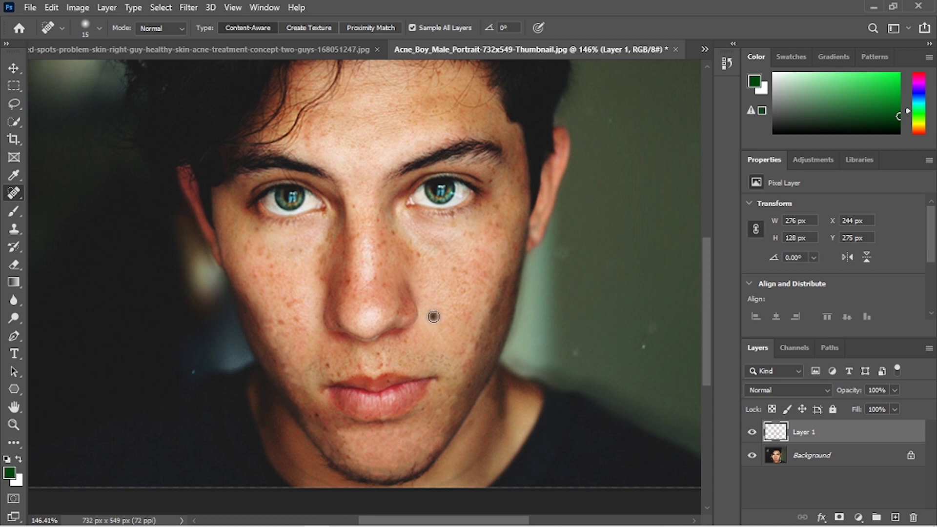
# Step: Heal the freckles on the left cheek, including the lower cheek
pyautogui.click(288, 318)
pyautogui.click(292, 318)
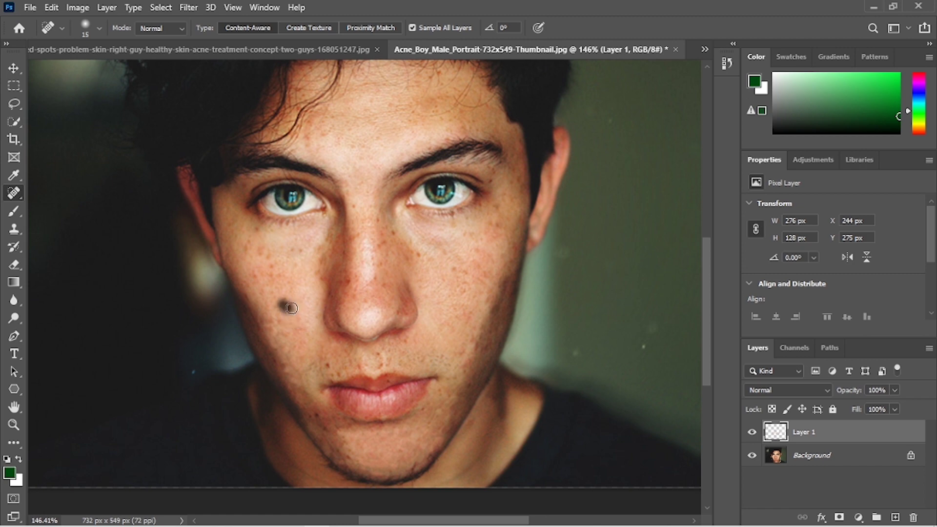
pyautogui.click(312, 370)
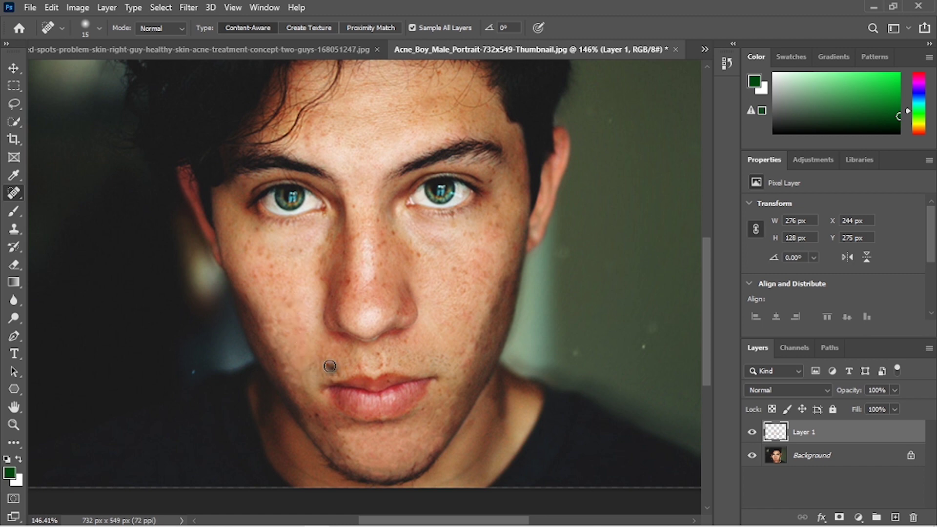